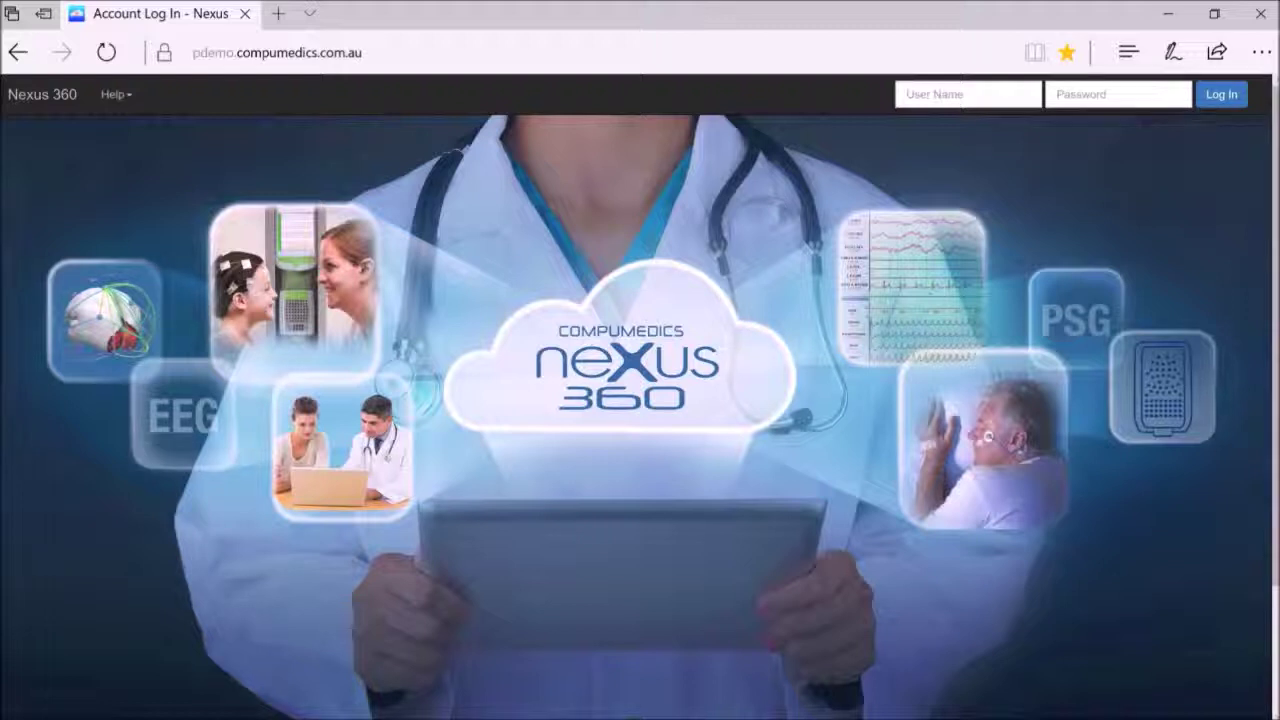
# Sign in to Nexus 360 with the manager account's user name and password.
pyautogui.click(930, 94)
pyautogui.write('mal')
pyautogui.write('ager')
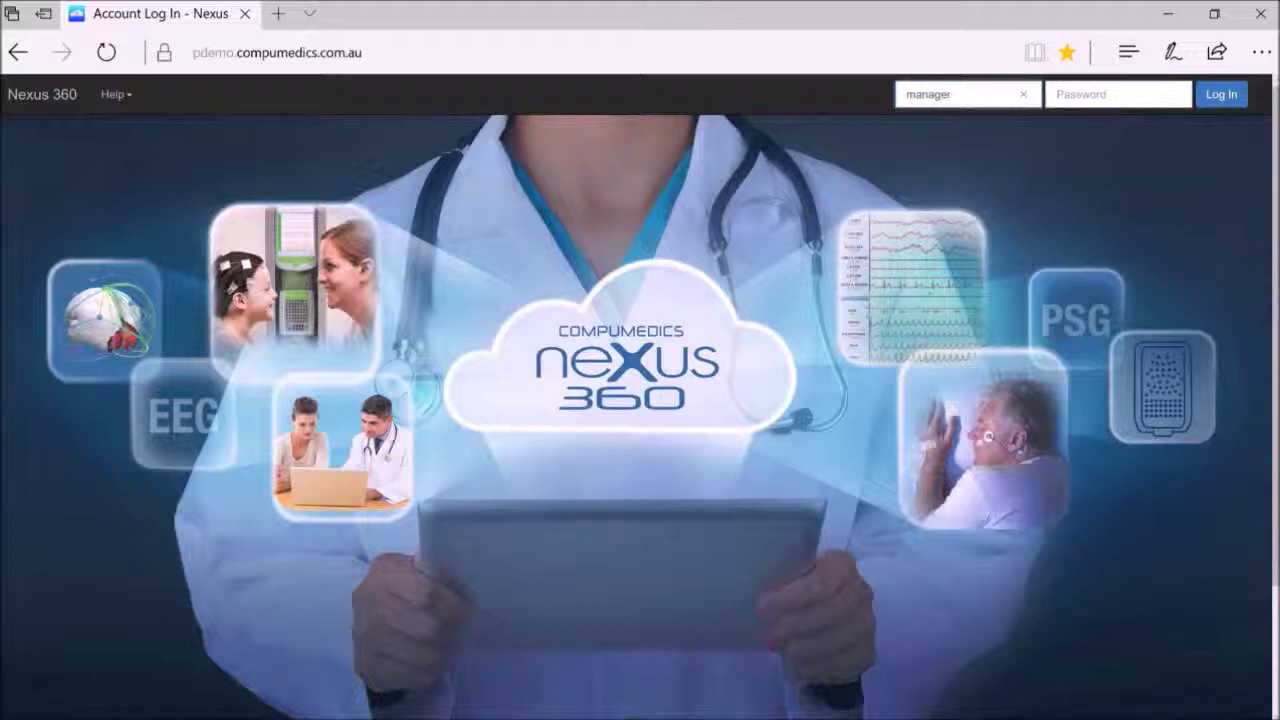
pyautogui.click(1133, 99)
pyautogui.write('••••••••••')
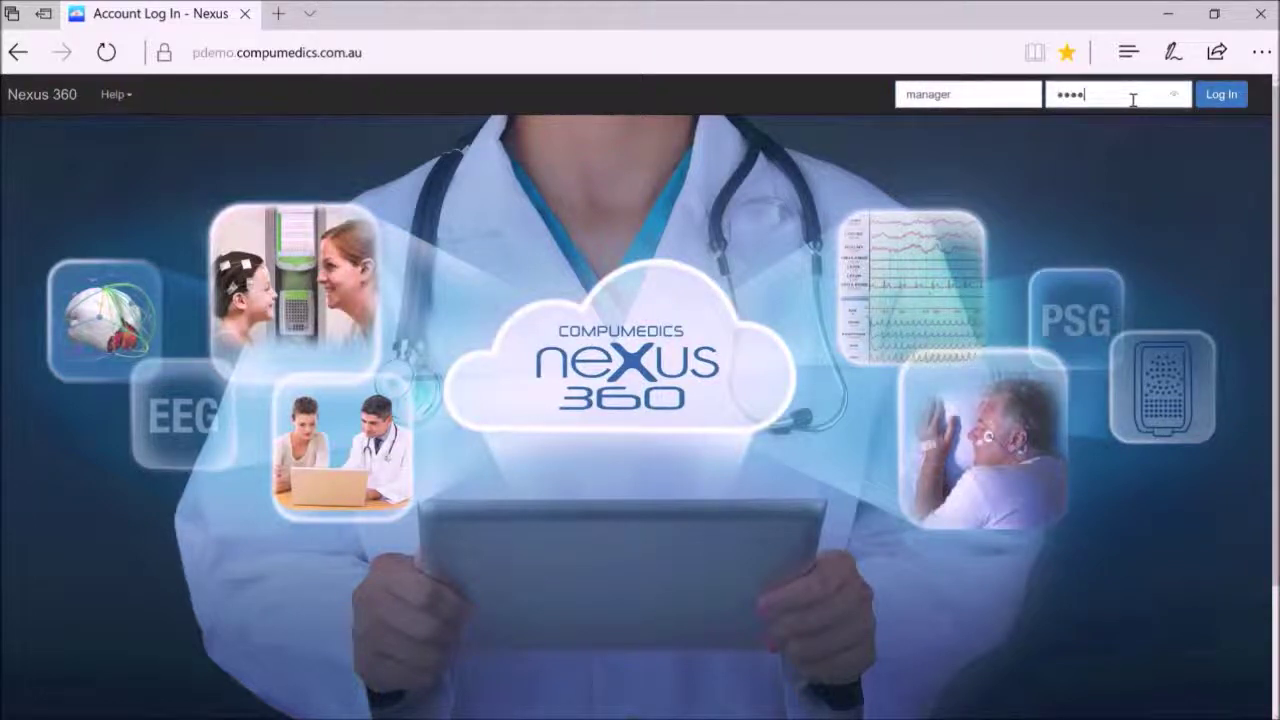
pyautogui.write('••')
pyautogui.press('Return')
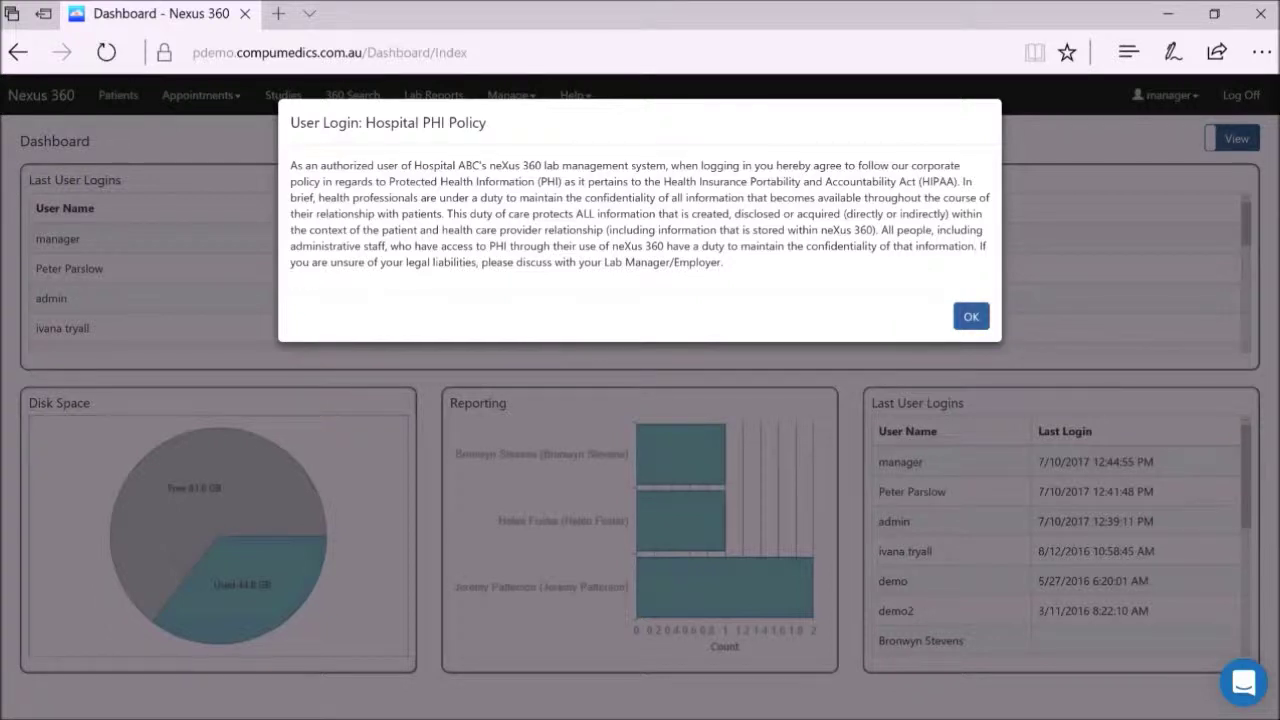
# Accept the Hospital PHI Policy notice to reveal the Dashboard.
pyautogui.press('Return')
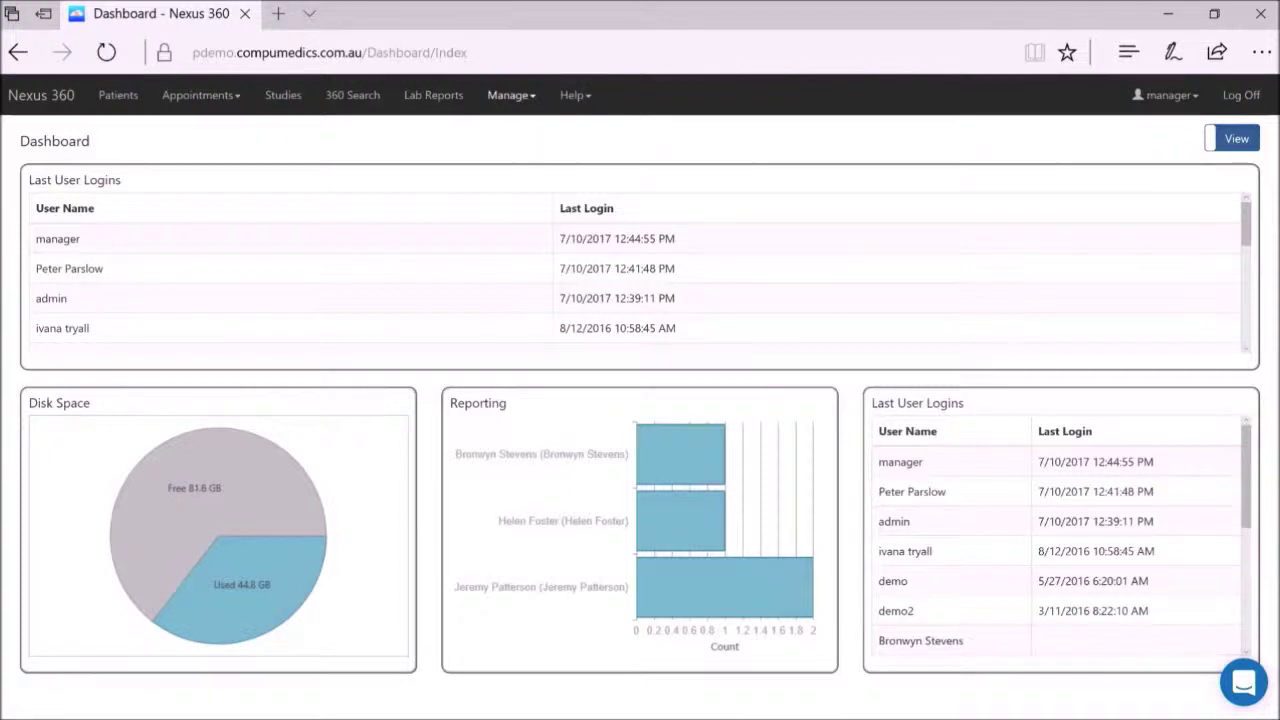
# Go to Manage > Security > Users and edit the intended assignee's user account.
pyautogui.click(510, 95)
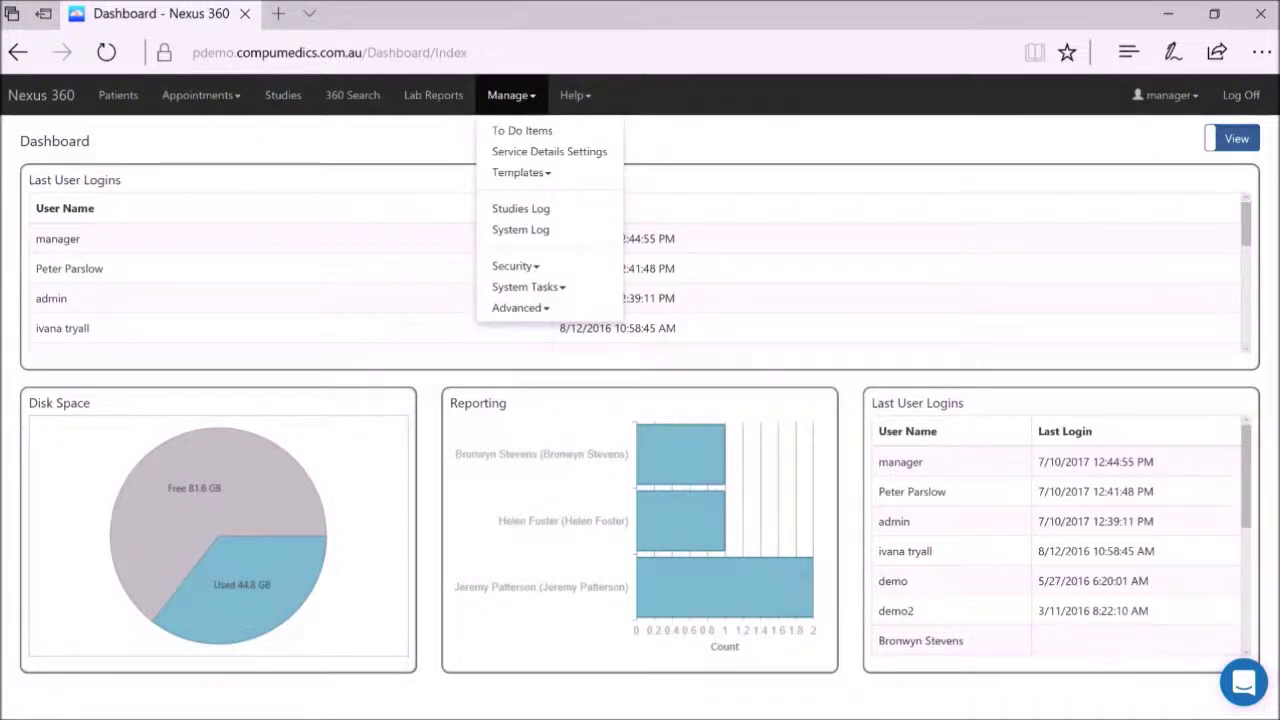
pyautogui.click(545, 268)
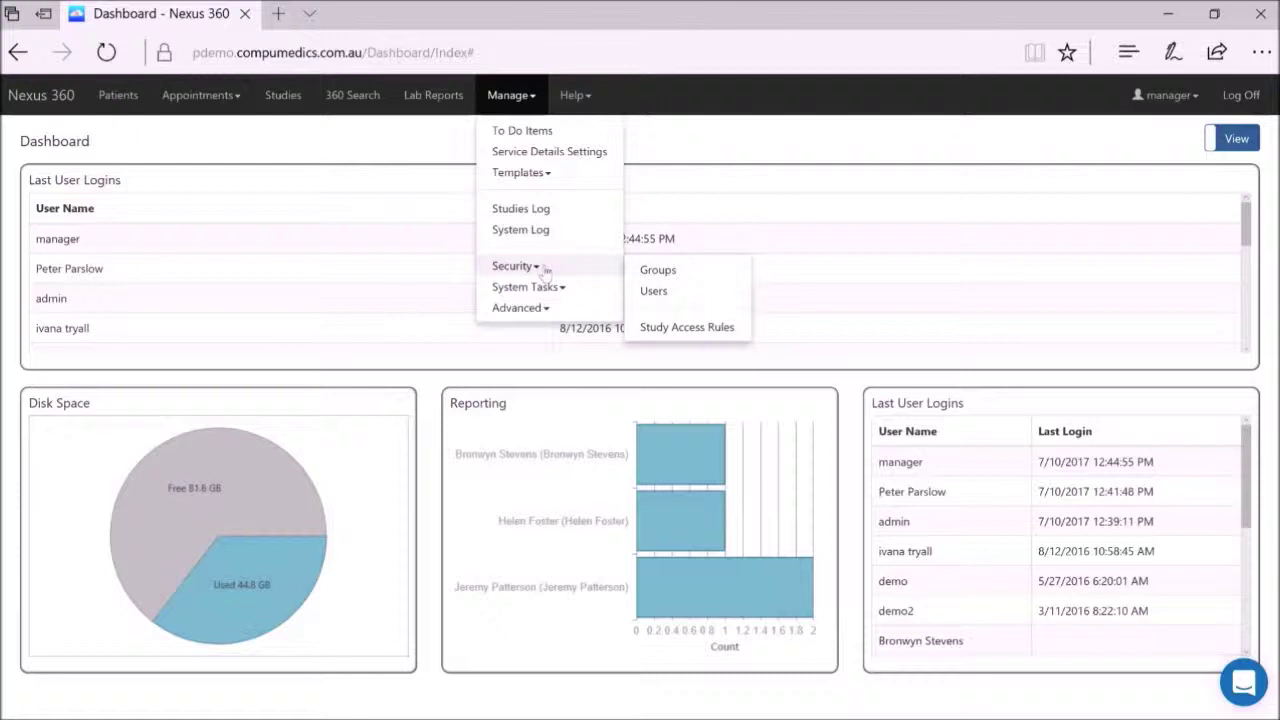
pyautogui.click(655, 291)
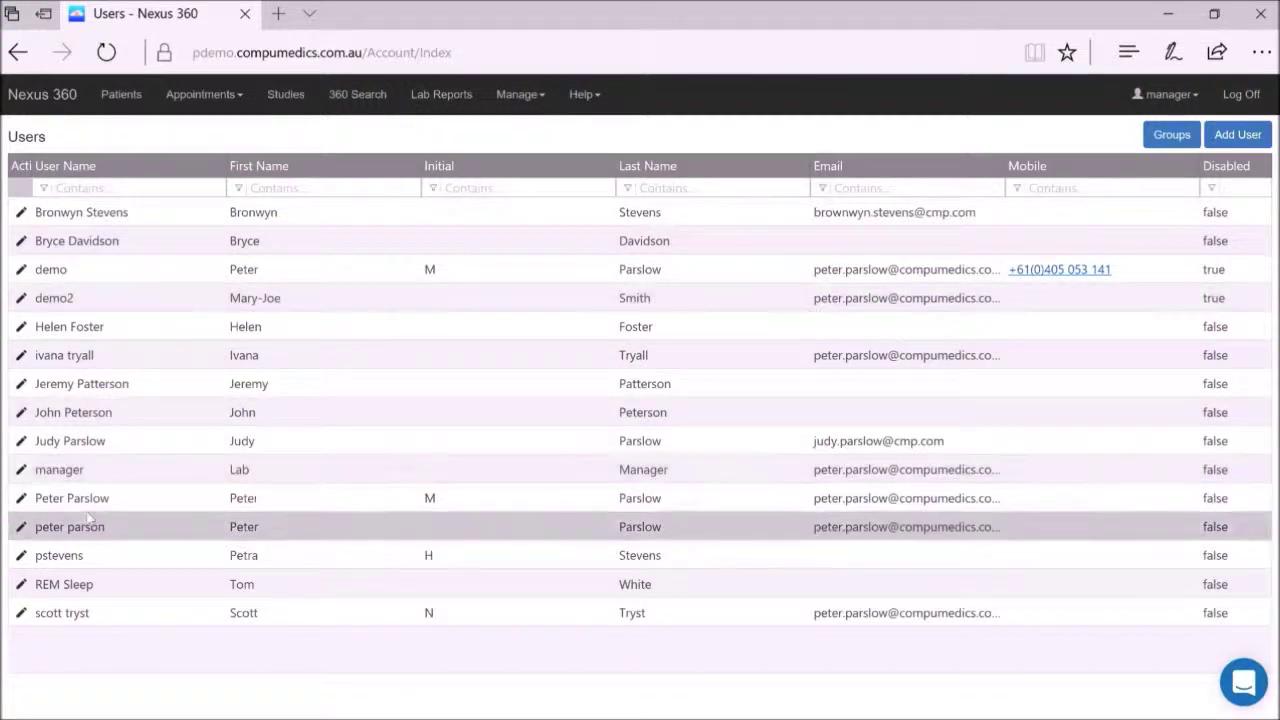
pyautogui.click(21, 500)
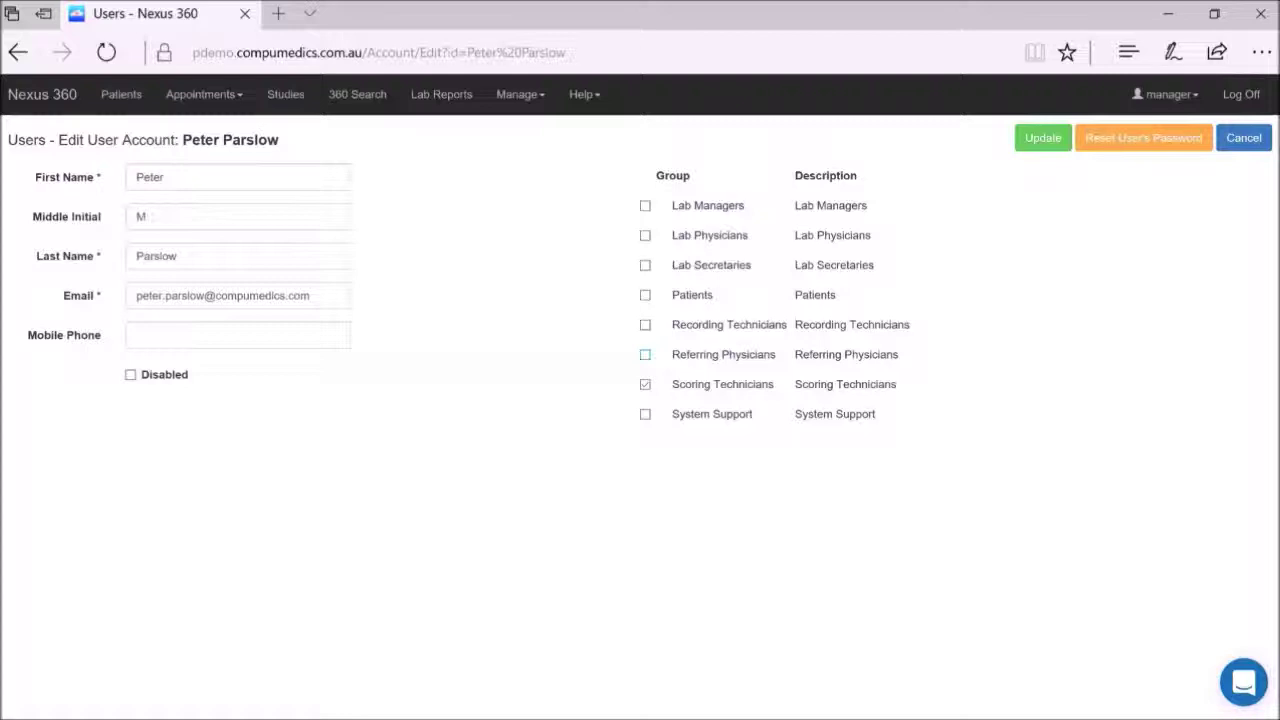
# Edit the Scoring Technicians group via Manage > Security > Groups and review its To Do Items permissions.
pyautogui.click(528, 98)
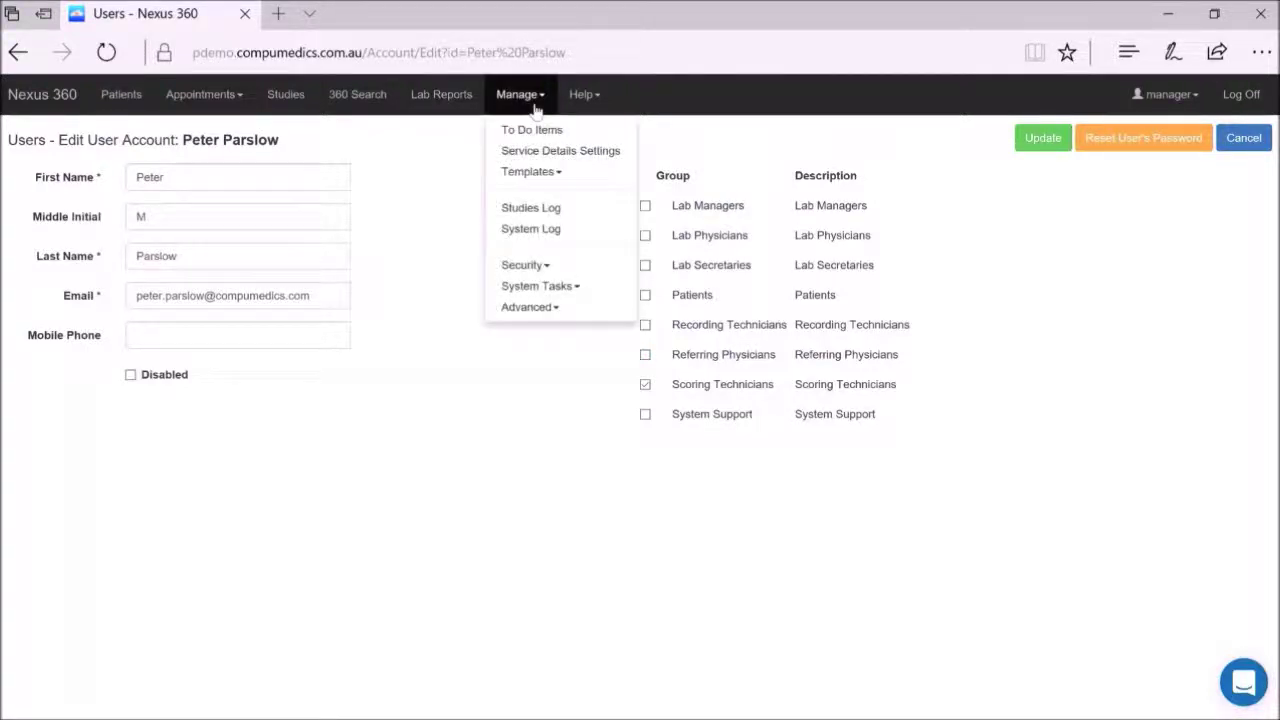
pyautogui.click(555, 265)
pyautogui.click(670, 267)
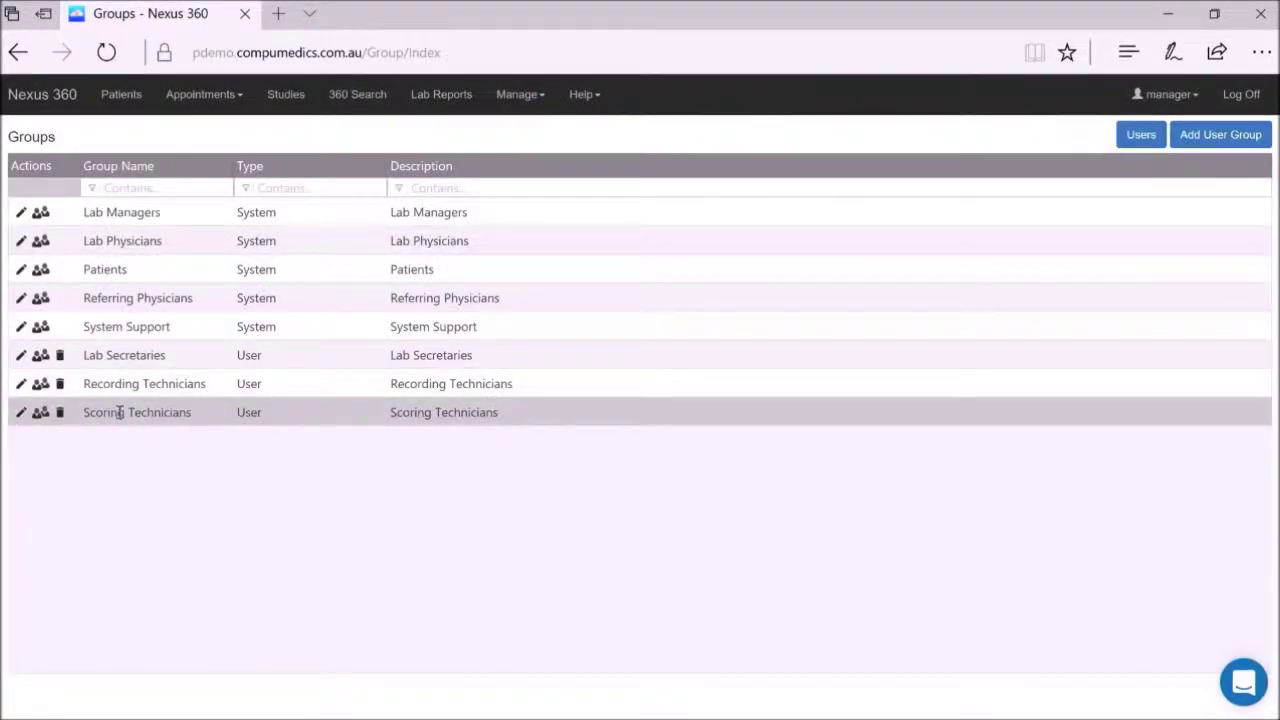
pyautogui.click(21, 412)
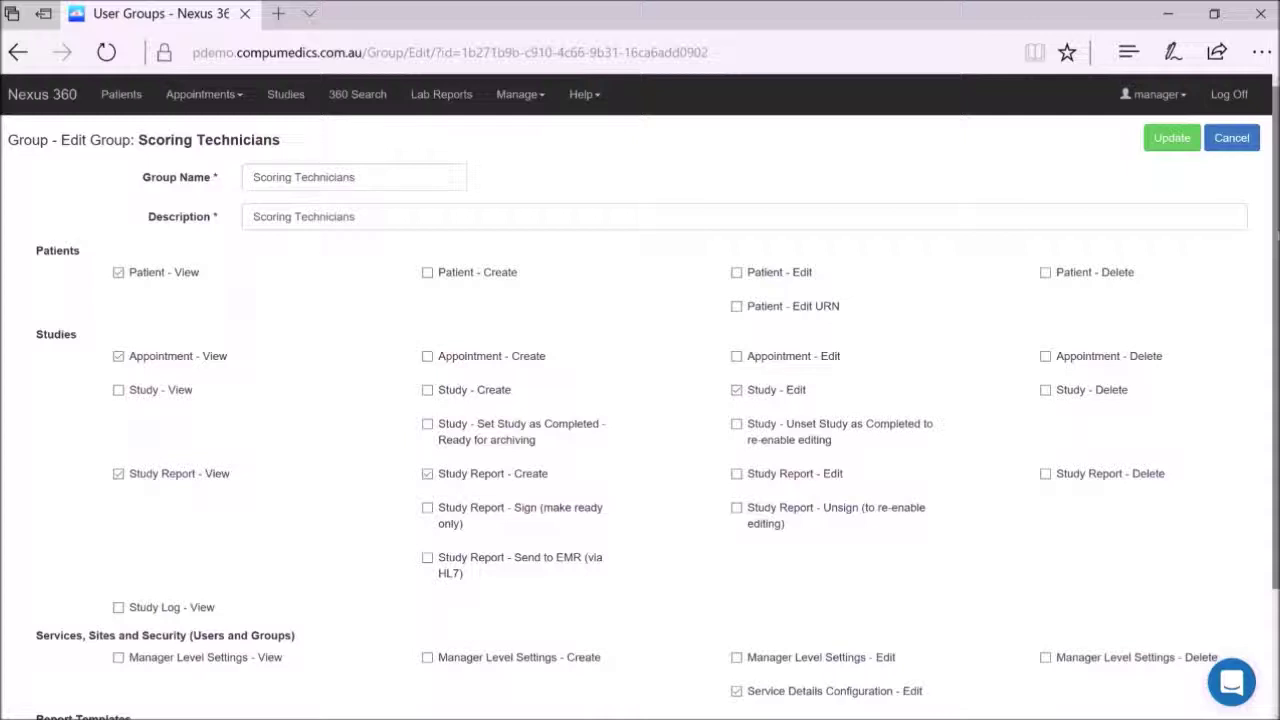
pyautogui.moveTo(1277, 248); pyautogui.dragTo(1277, 374)
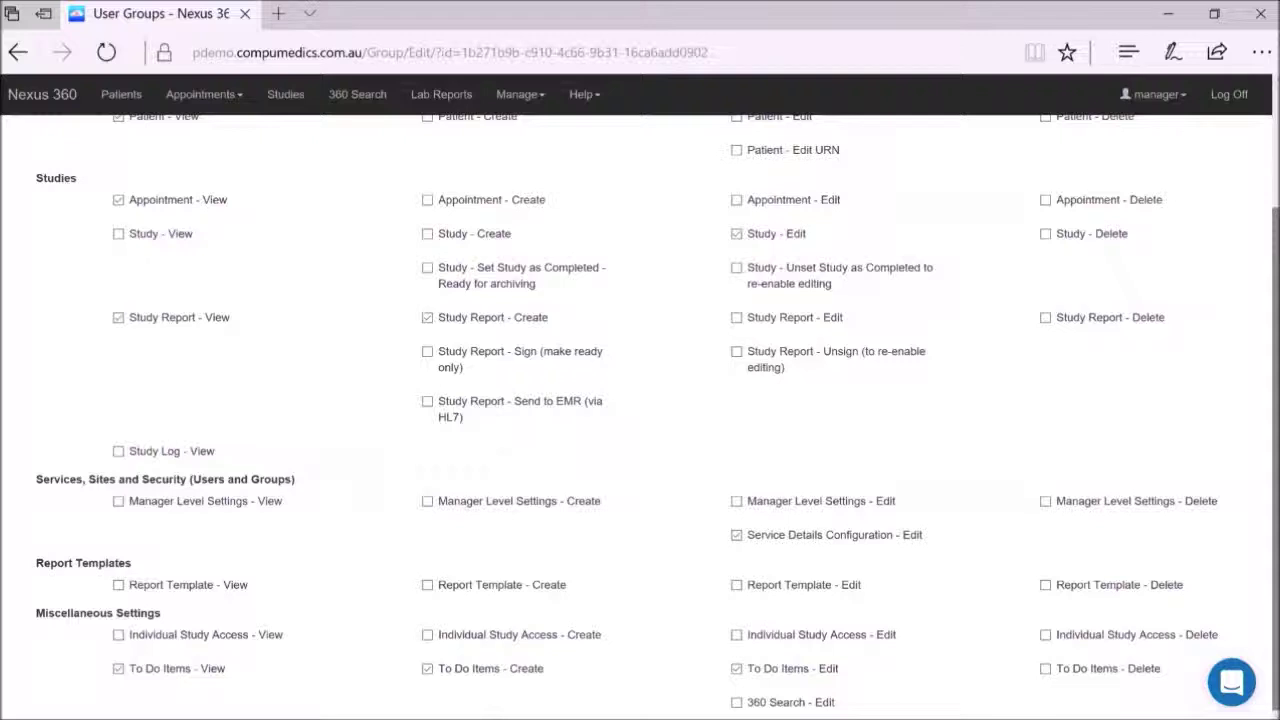
pyautogui.scroll(2, 640, 400)
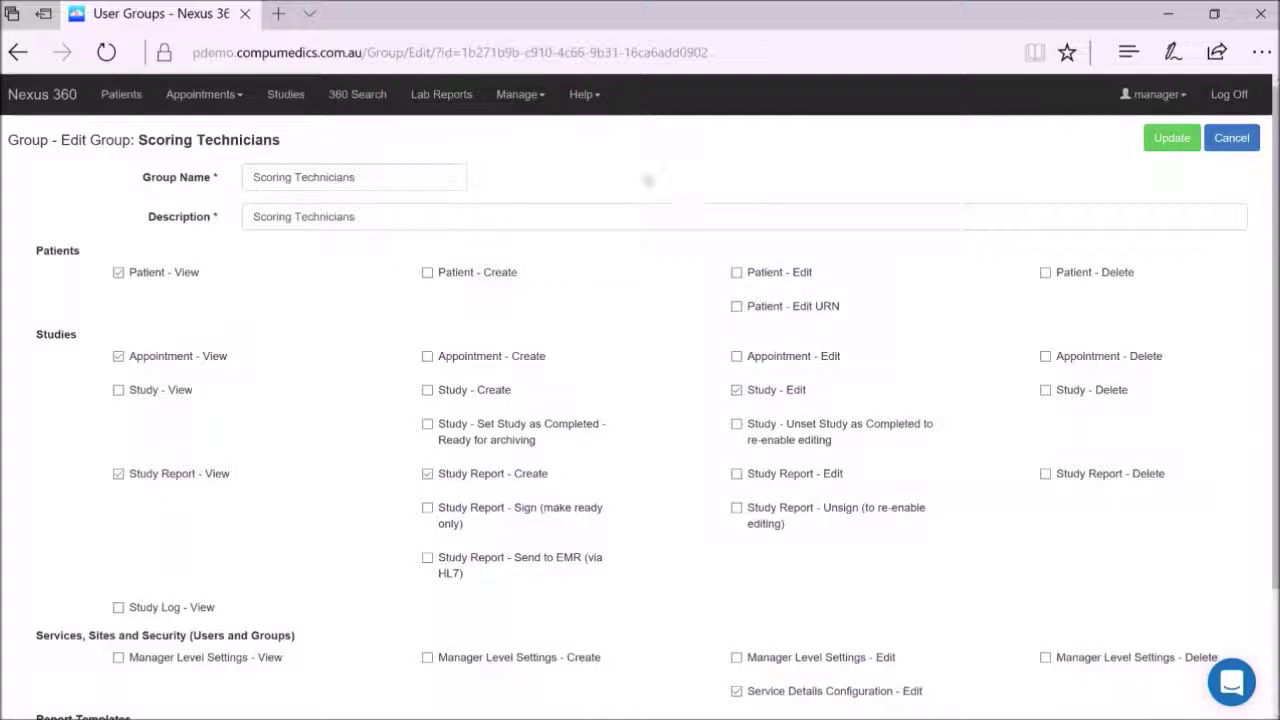
# Go to Manage > To Do Items and start a new to-do with Add To Do.
pyautogui.click(522, 97)
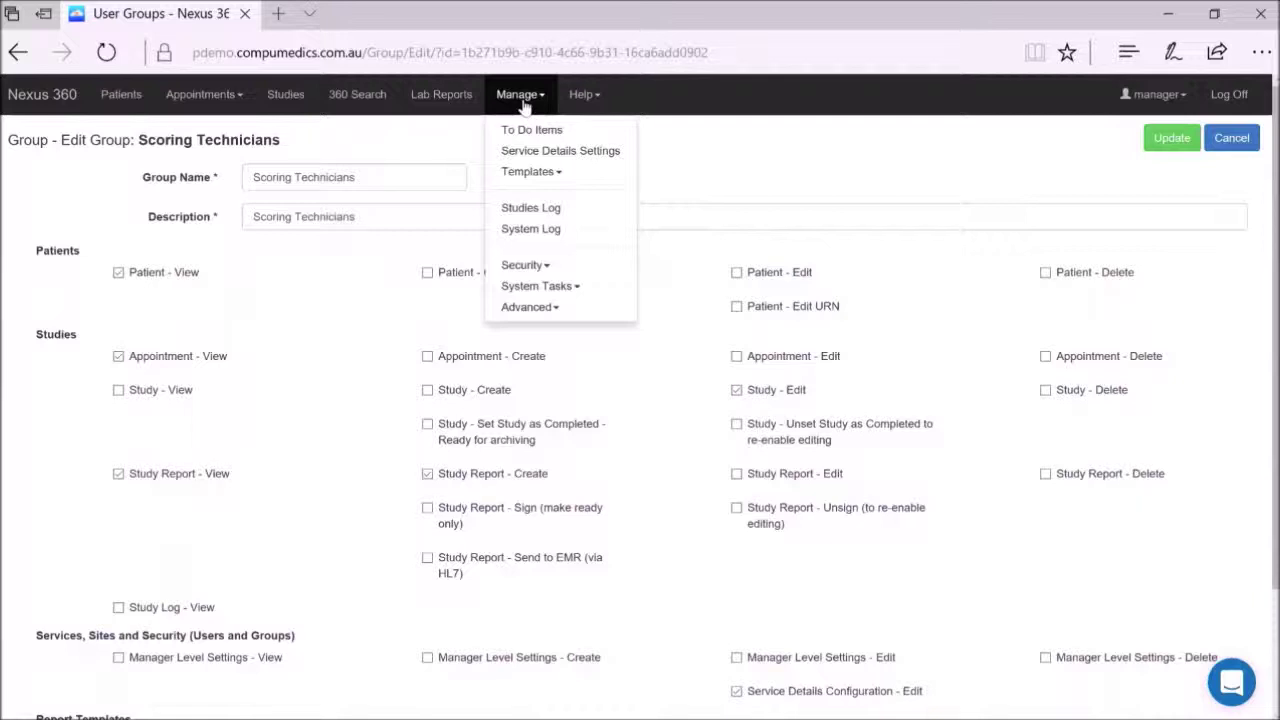
pyautogui.click(525, 132)
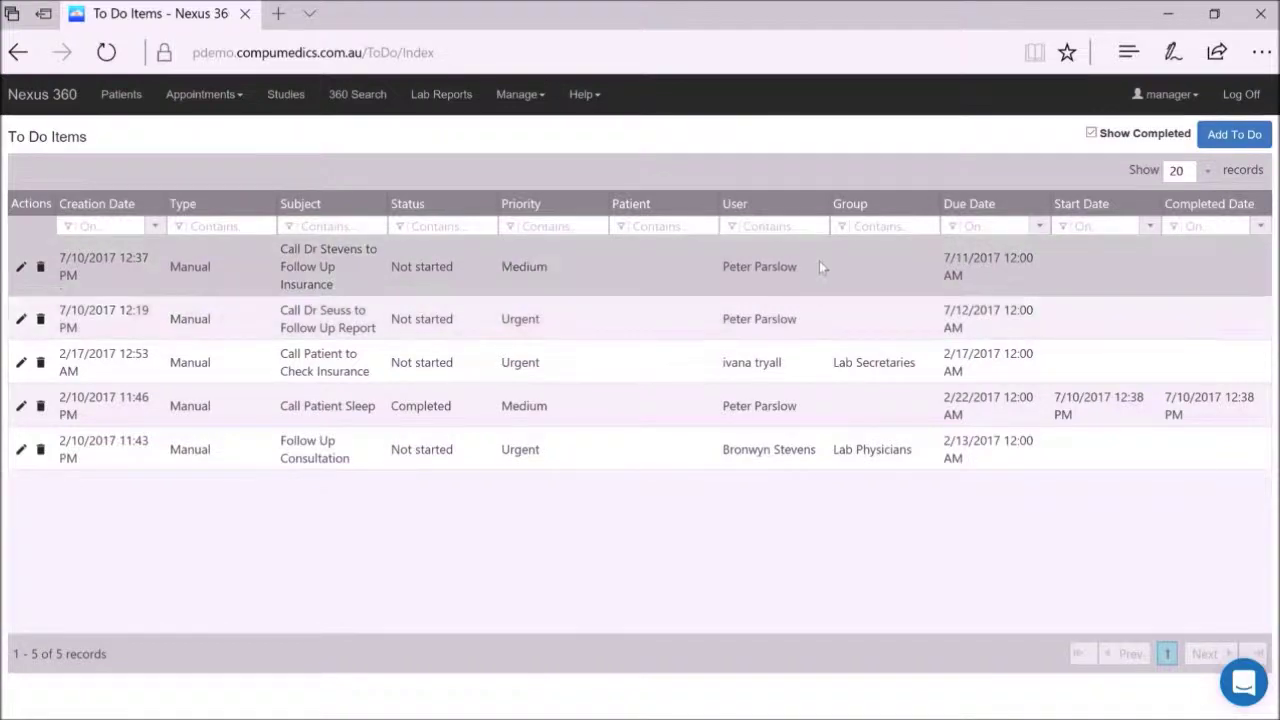
pyautogui.click(1238, 136)
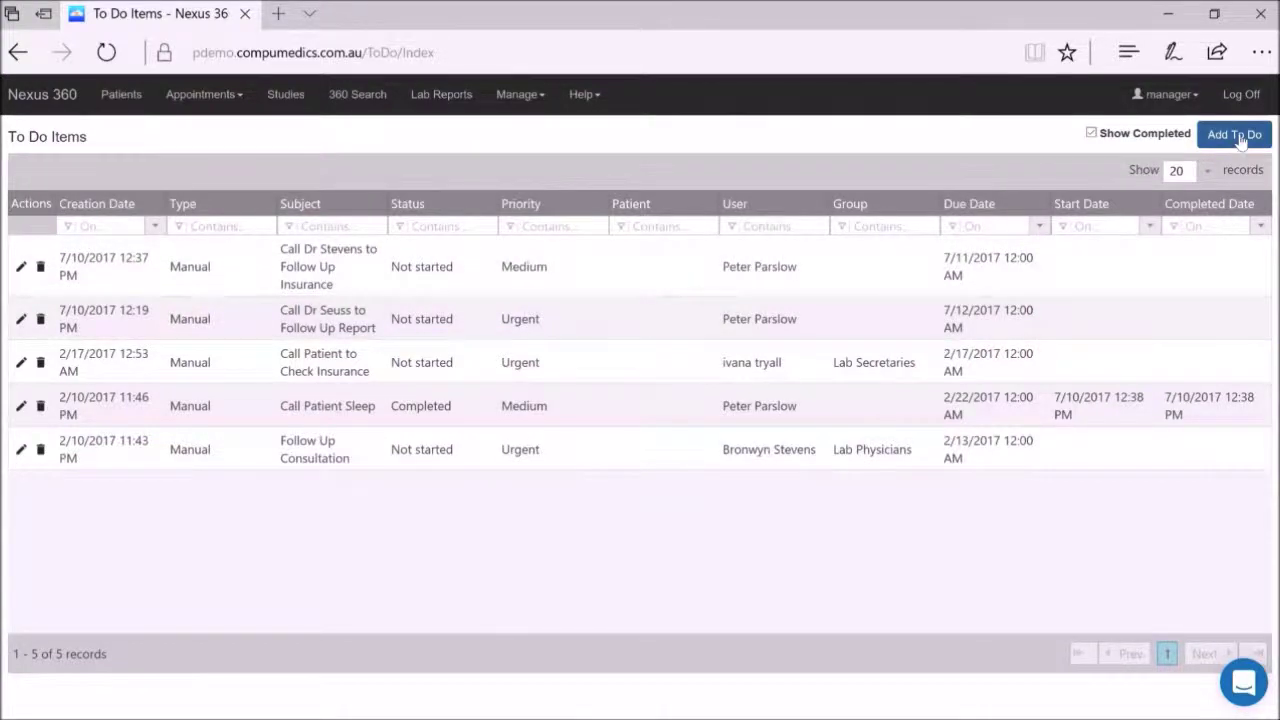
pyautogui.click(1238, 136)
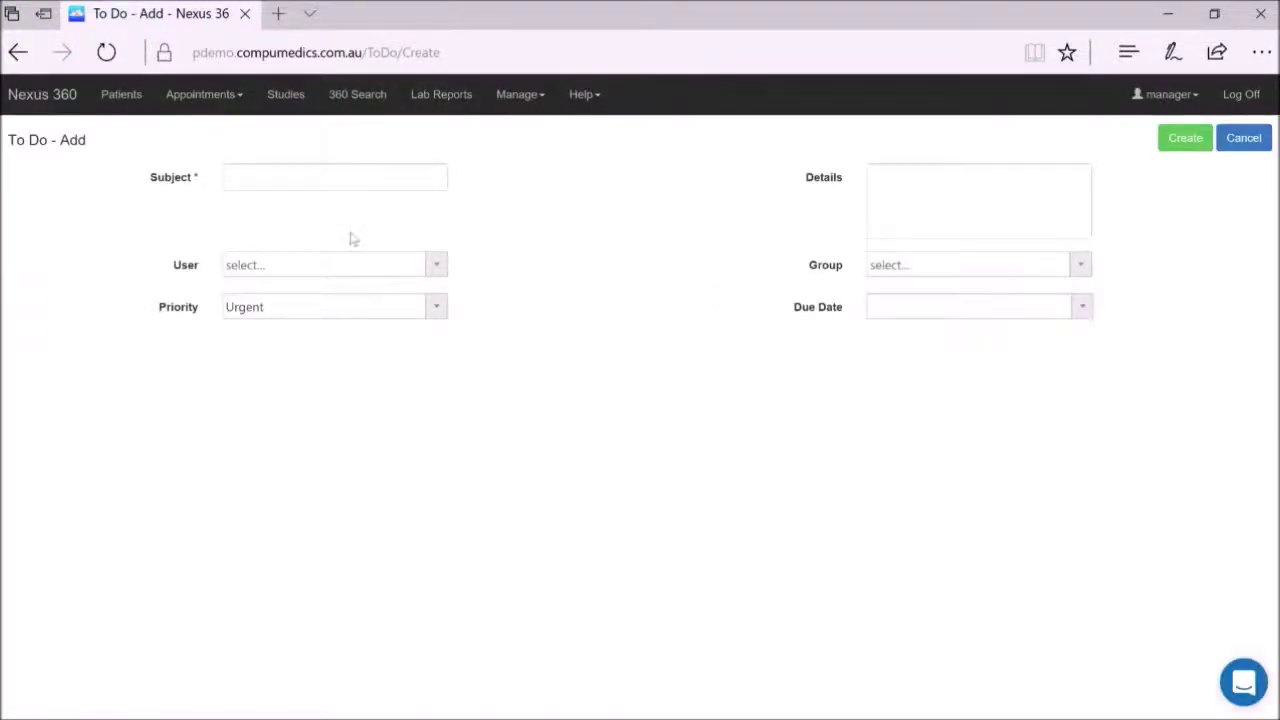
# Enter subject 'Call Patient X to Follow Up Appointment', insurance-check details, and assign the chosen user.
pyautogui.click(279, 176)
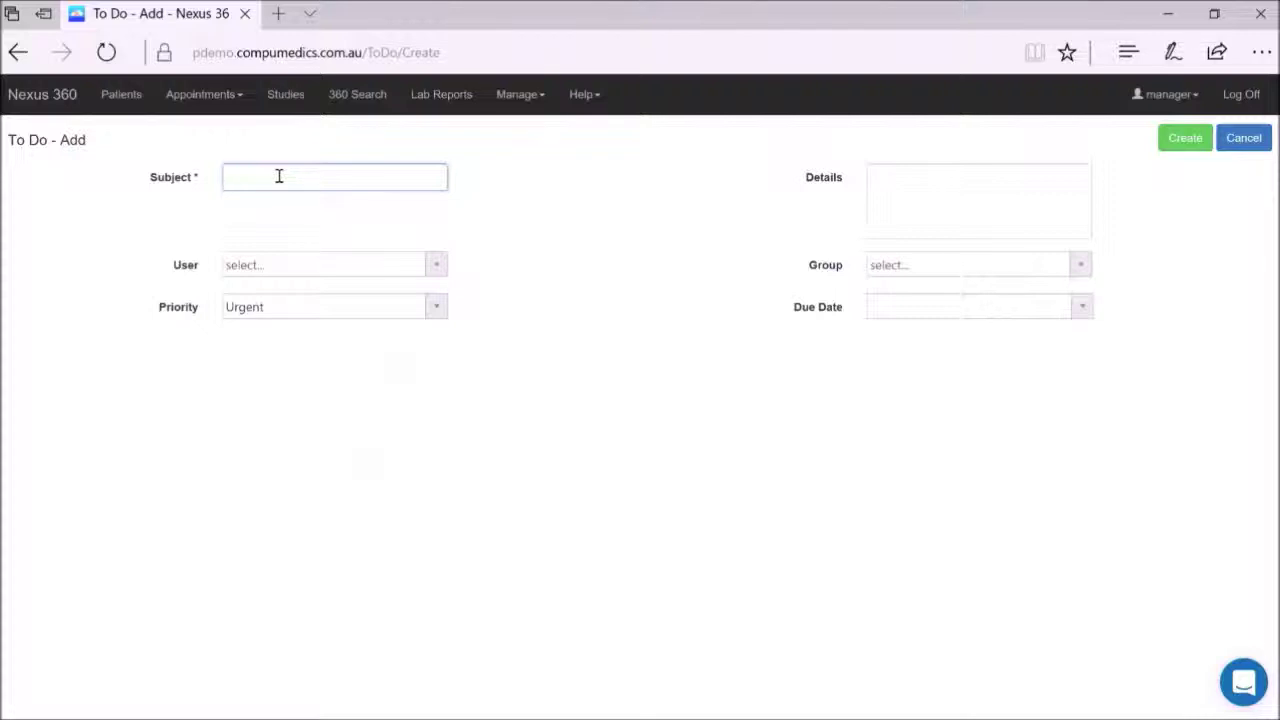
pyautogui.write('Call Patient ')
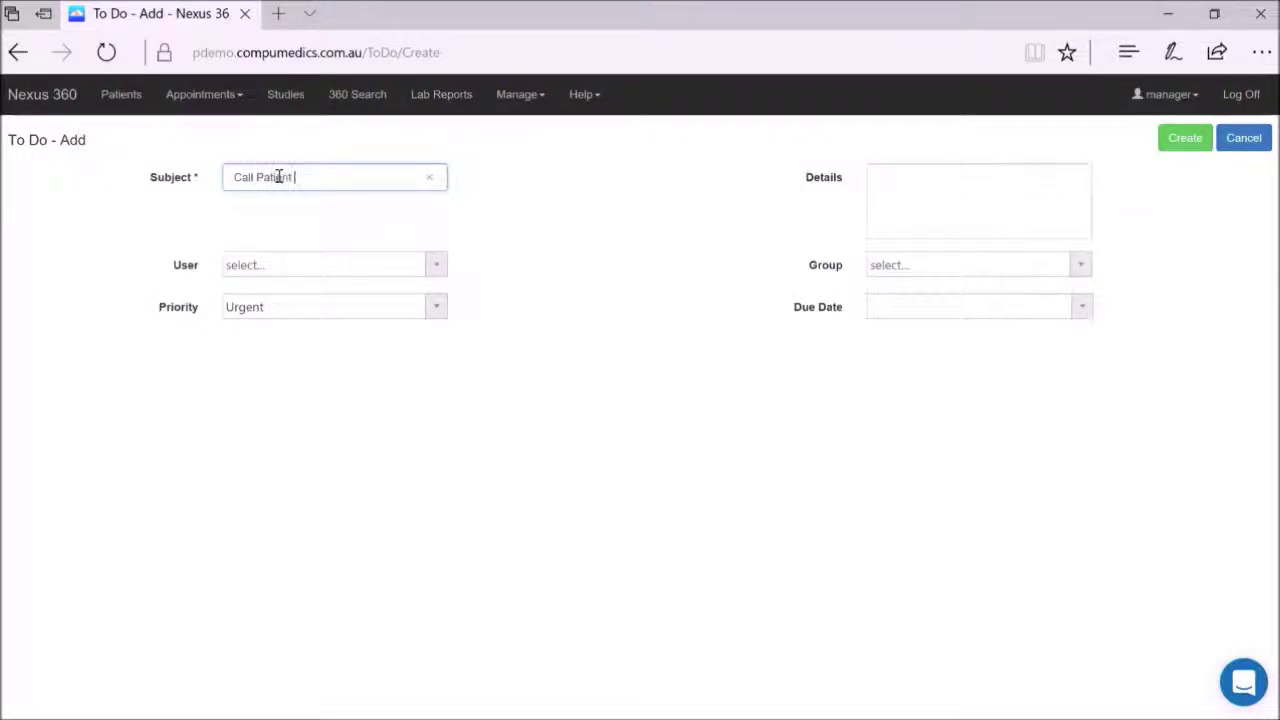
pyautogui.write('X to Follow Up A')
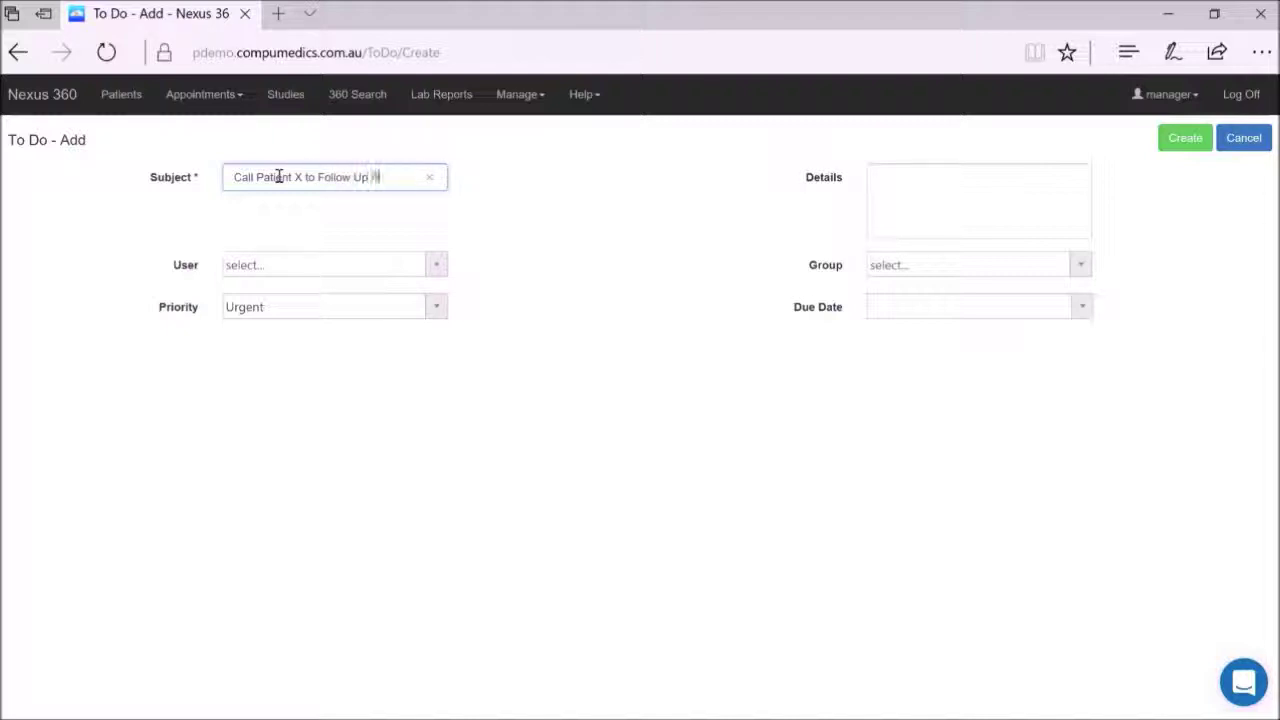
pyautogui.write('ppointment')
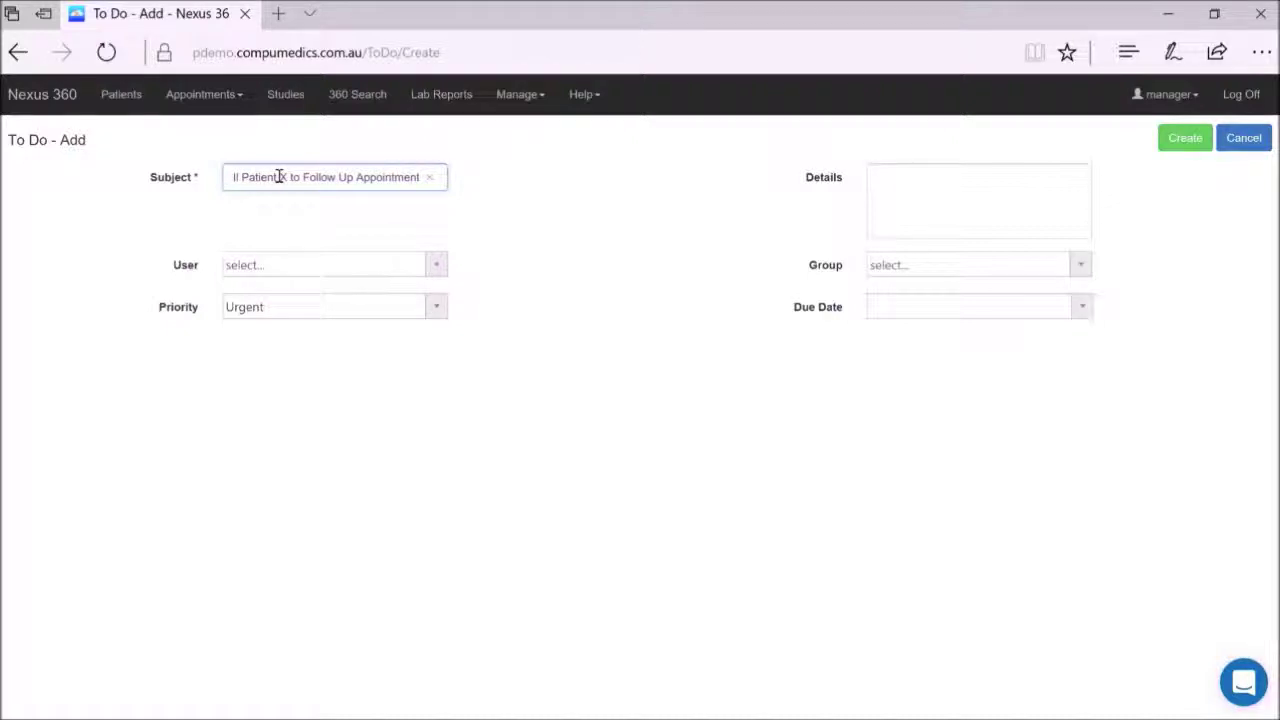
pyautogui.click(898, 188)
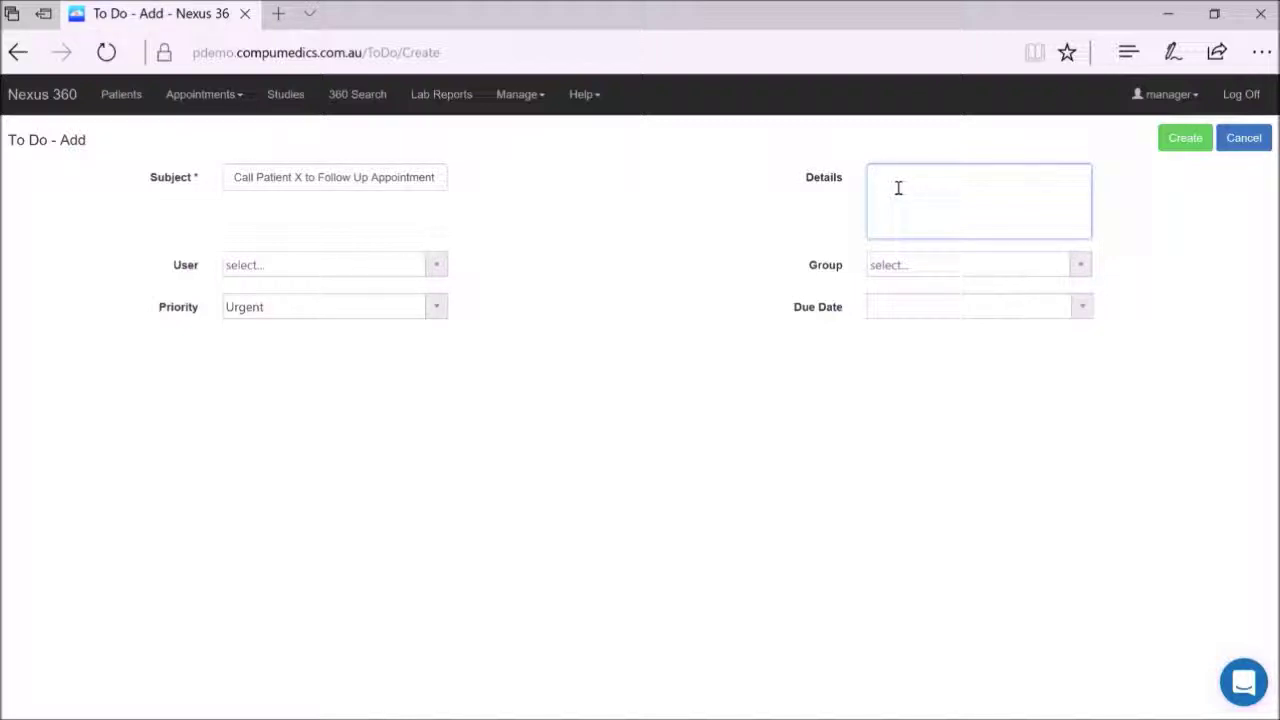
pyautogui.write('Check insurance d')
pyautogui.write(' information is valid when i')
pyautogui.write('cheduling')
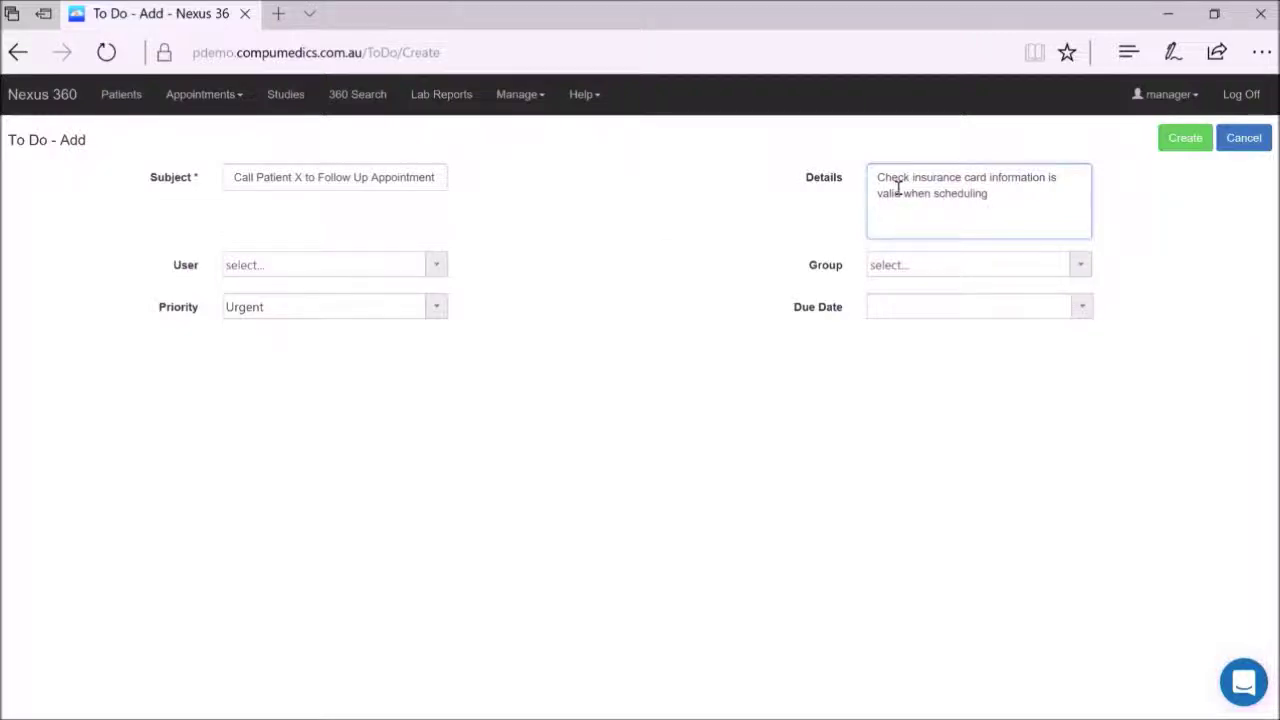
pyautogui.click(436, 264)
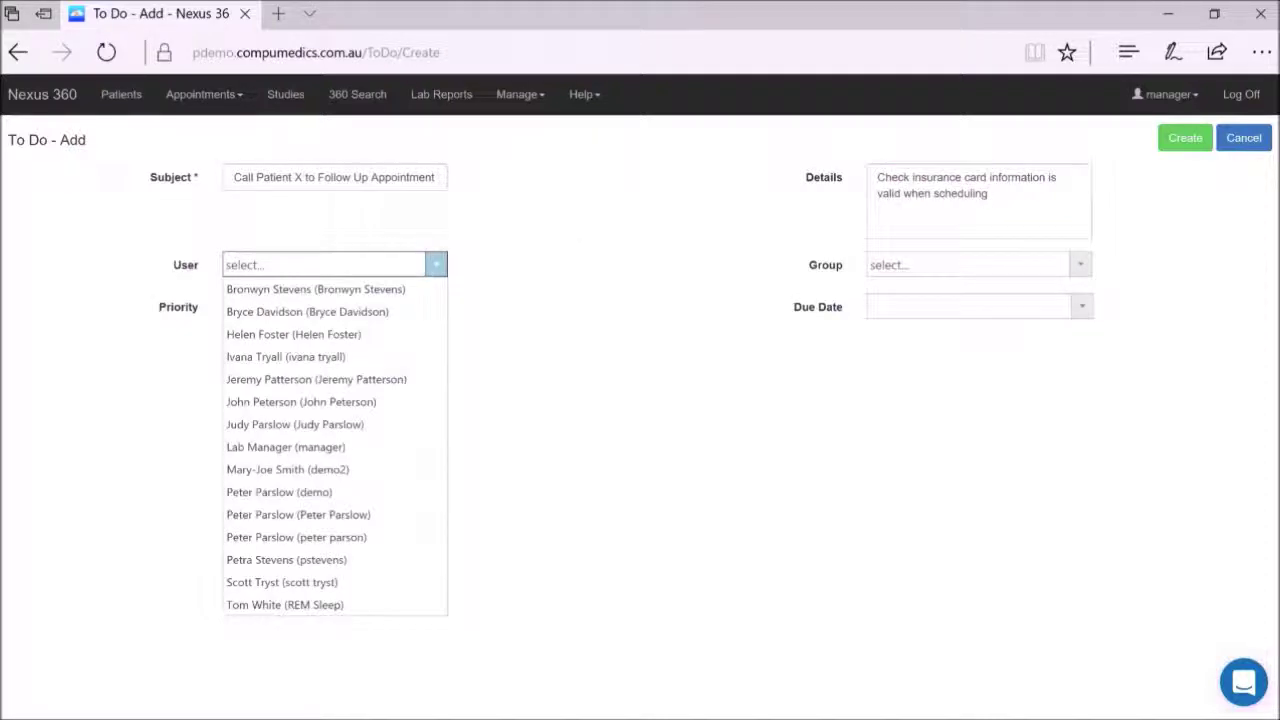
pyautogui.click(333, 515)
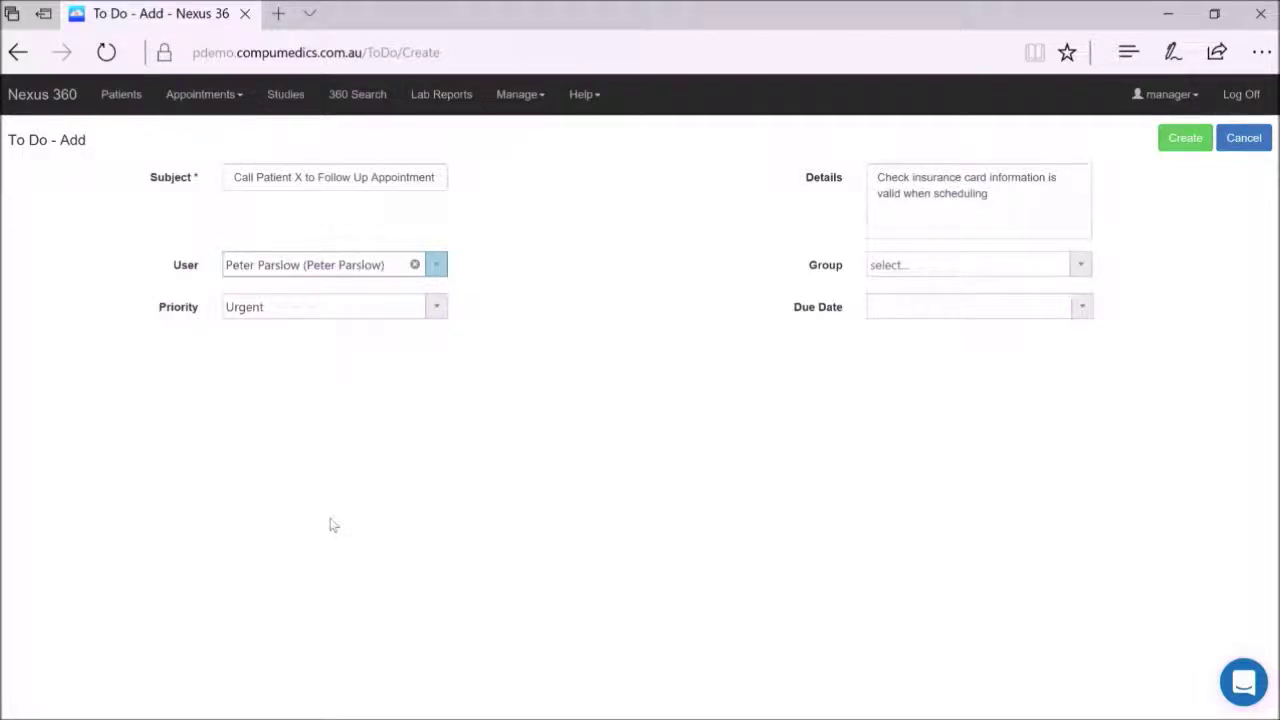
# Set priority to High and due date to July 13, 2017, leave Group empty, and create it.
pyautogui.click(438, 308)
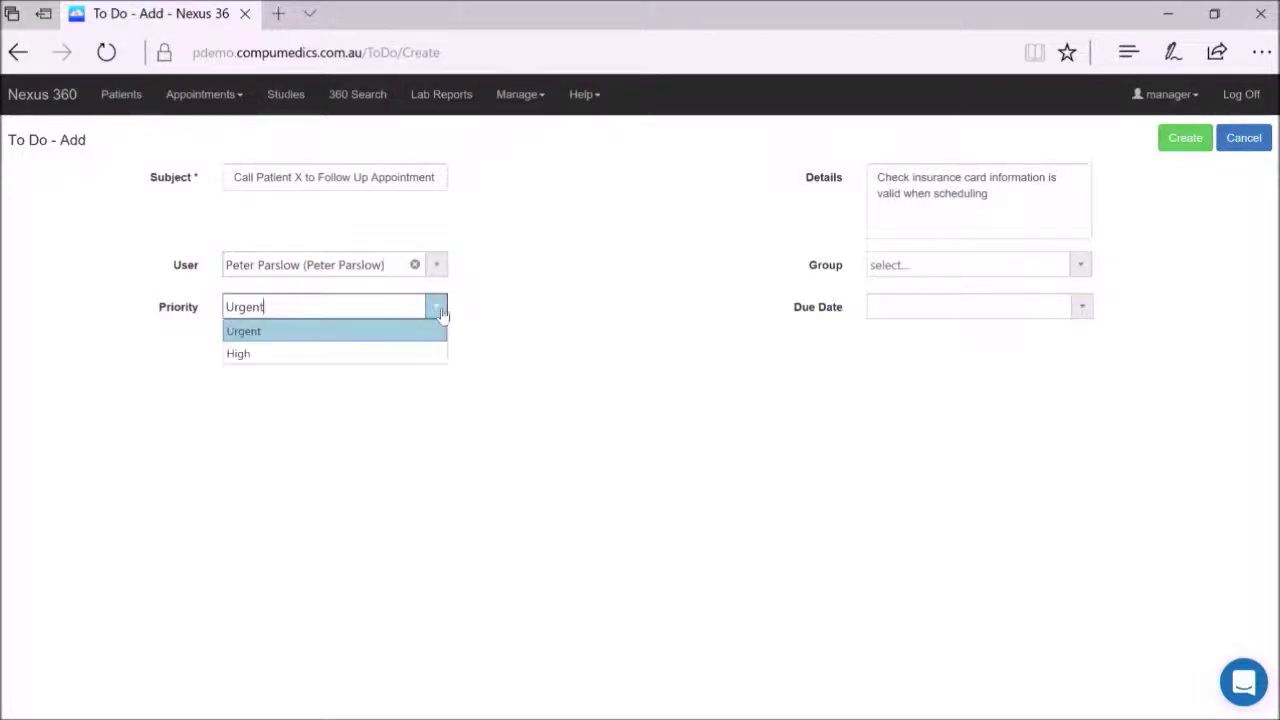
pyautogui.click(390, 352)
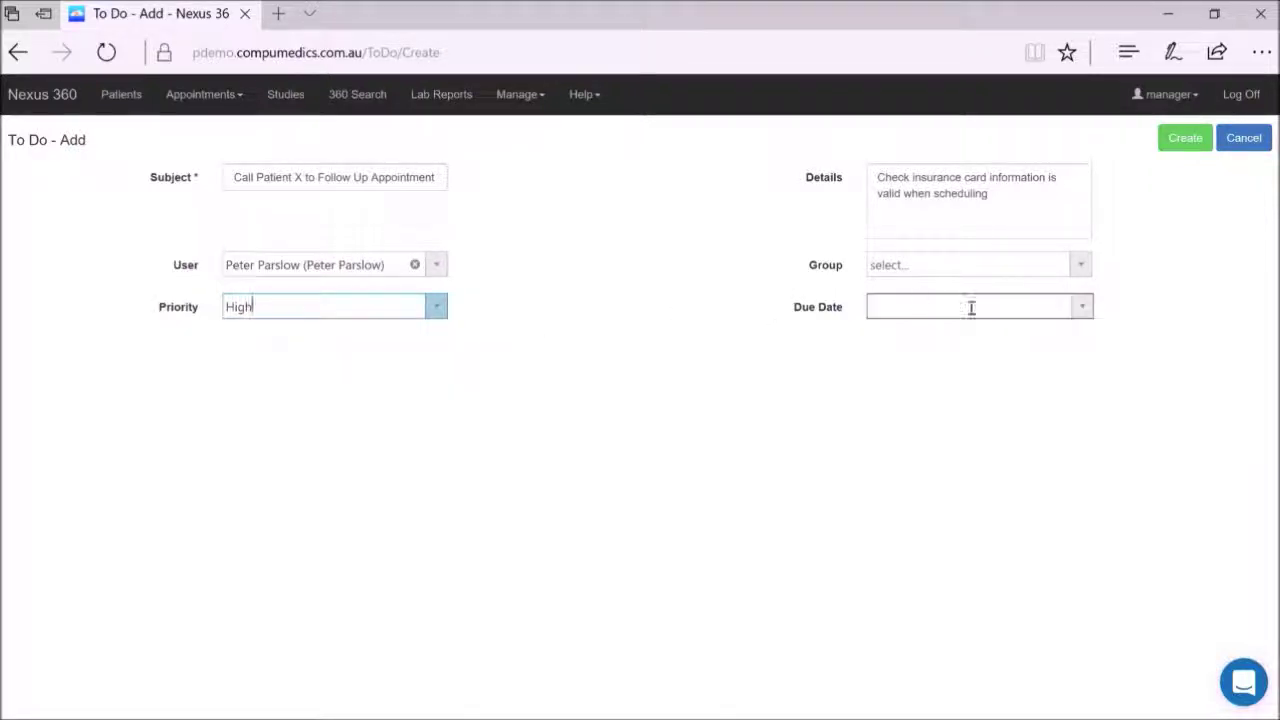
pyautogui.click(1080, 264)
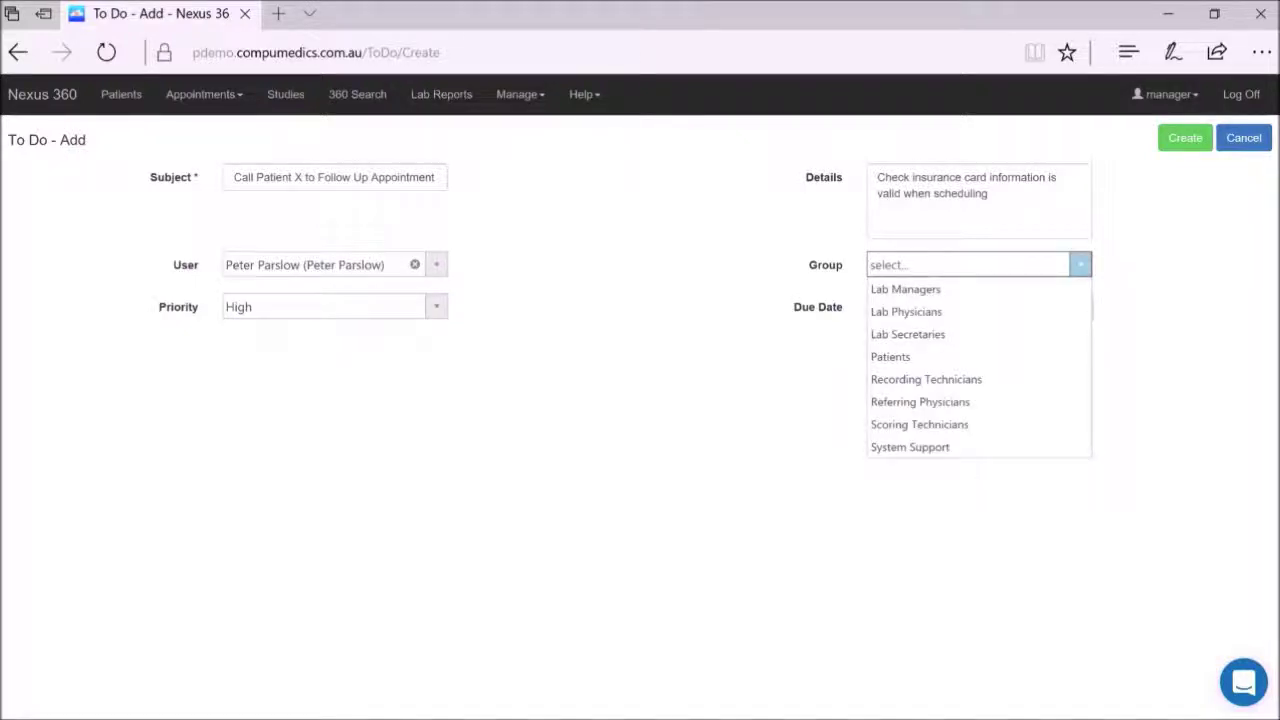
pyautogui.click(1182, 302)
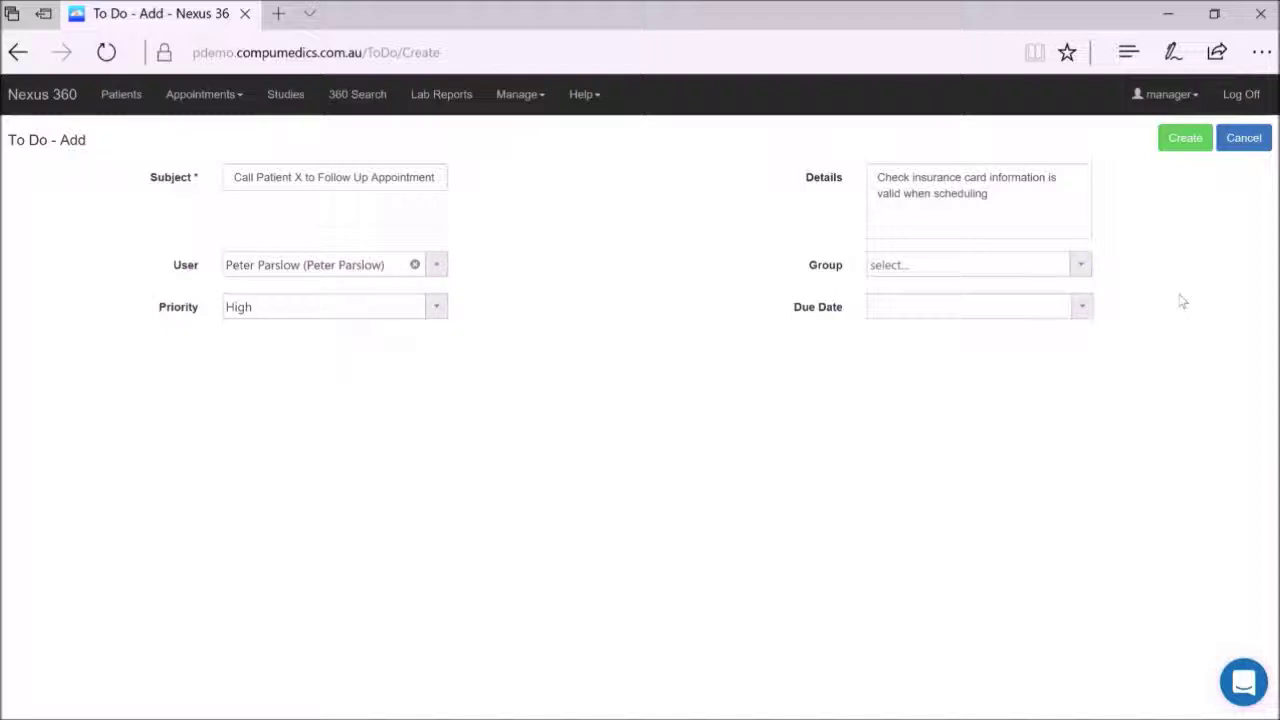
pyautogui.click(1081, 307)
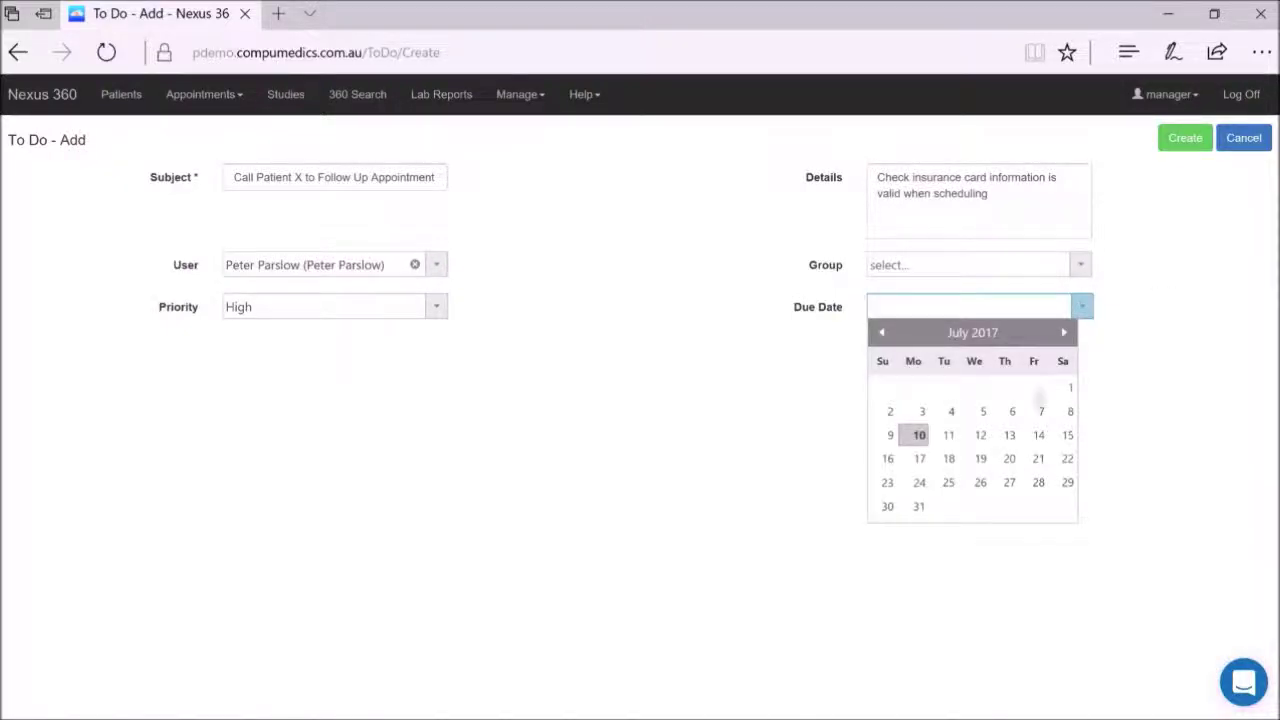
pyautogui.click(1010, 437)
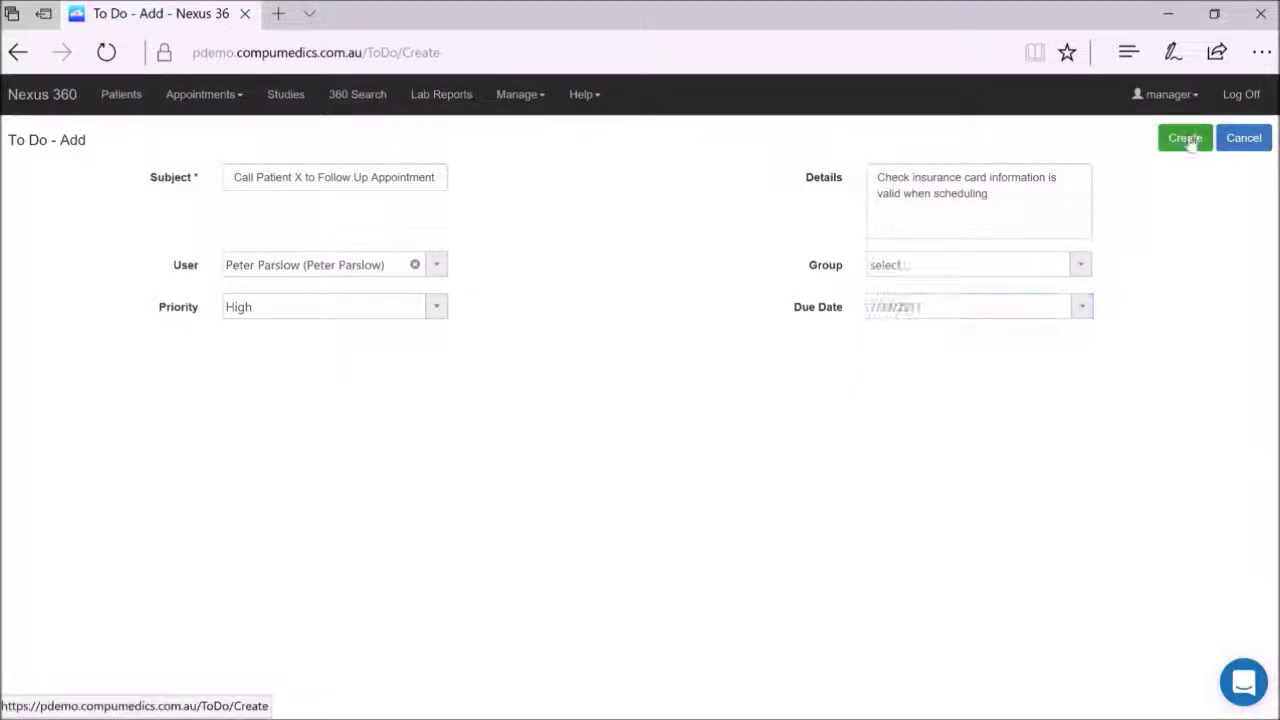
pyautogui.click(1186, 140)
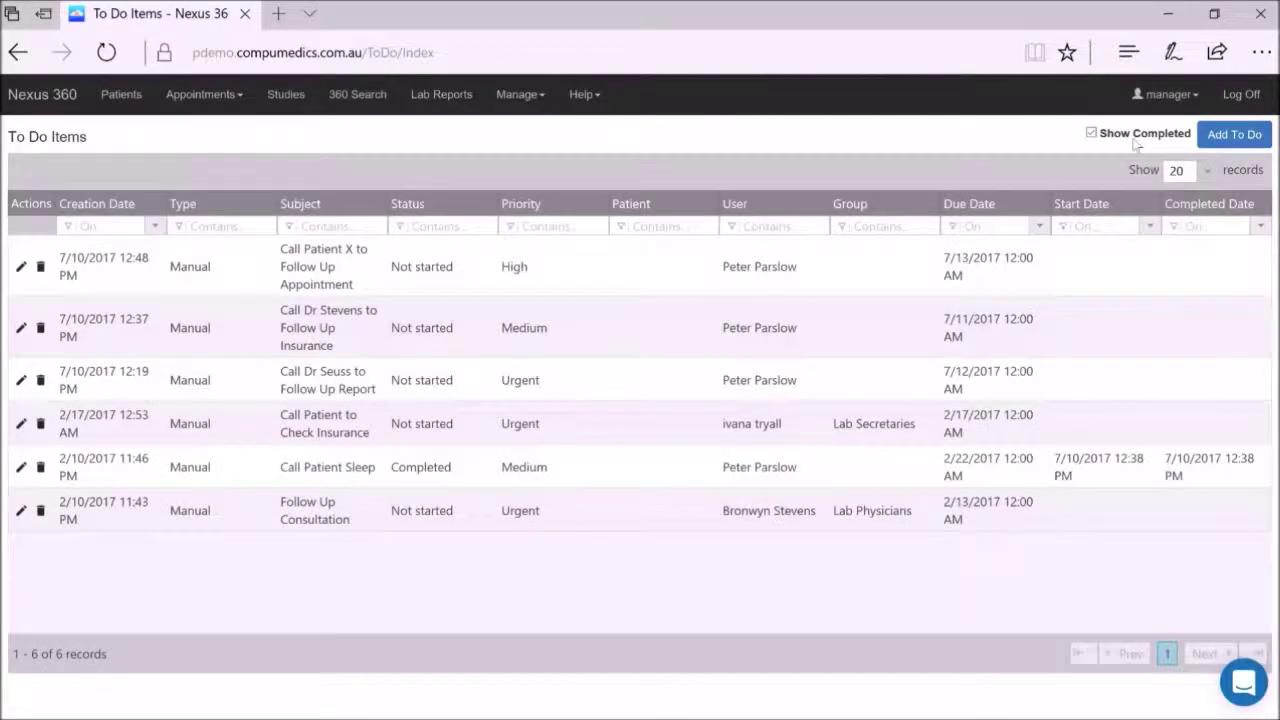
# Filter the To Do list by the assignee's surname, then log off and enter the assignee's user name.
pyautogui.click(780, 224)
pyautogui.write('Parslow')
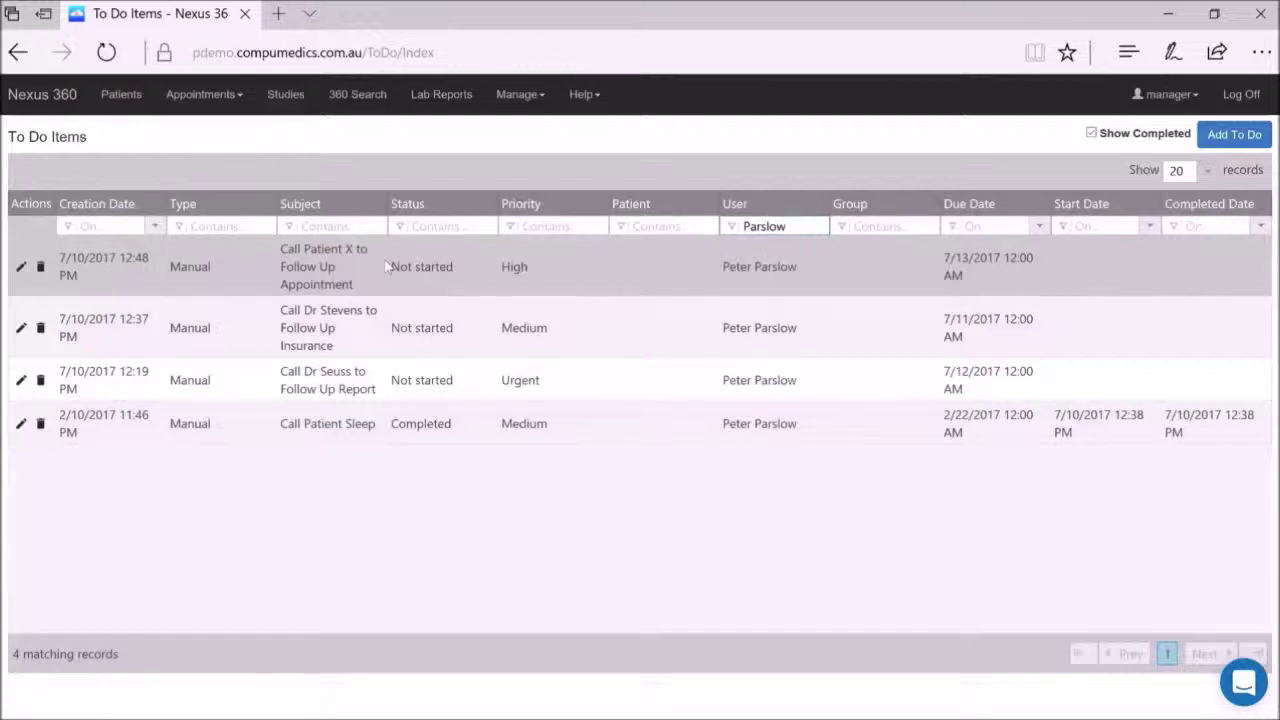
pyautogui.click(1238, 98)
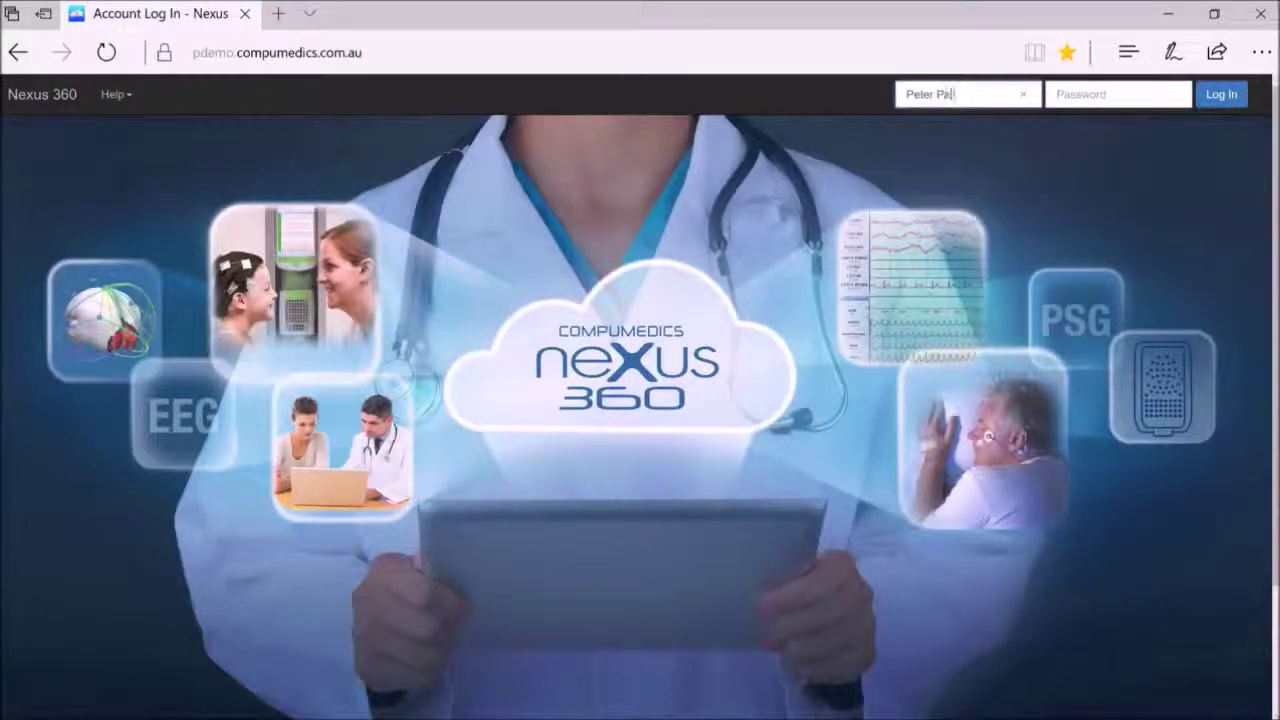
# Log in with the assignee's password and accept the Hospital PHI Policy notice.
pyautogui.press('Tab')
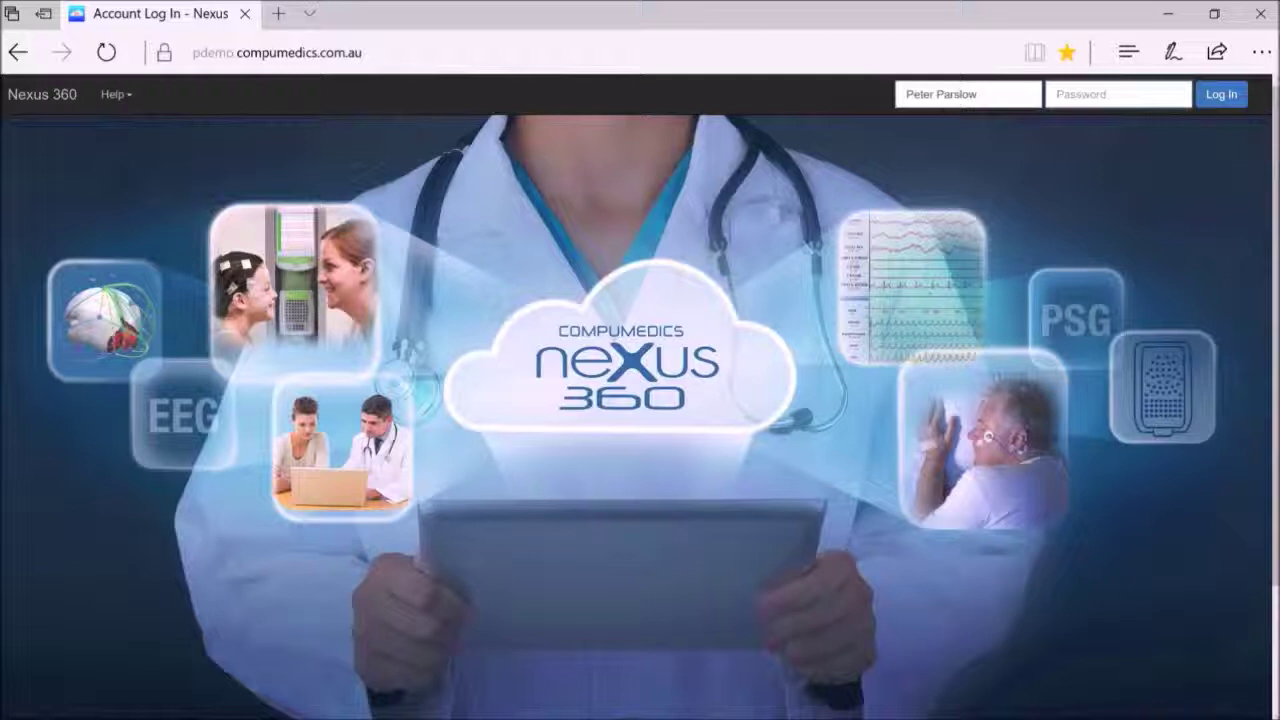
pyautogui.write('•••••••••••')
pyautogui.press('Return')
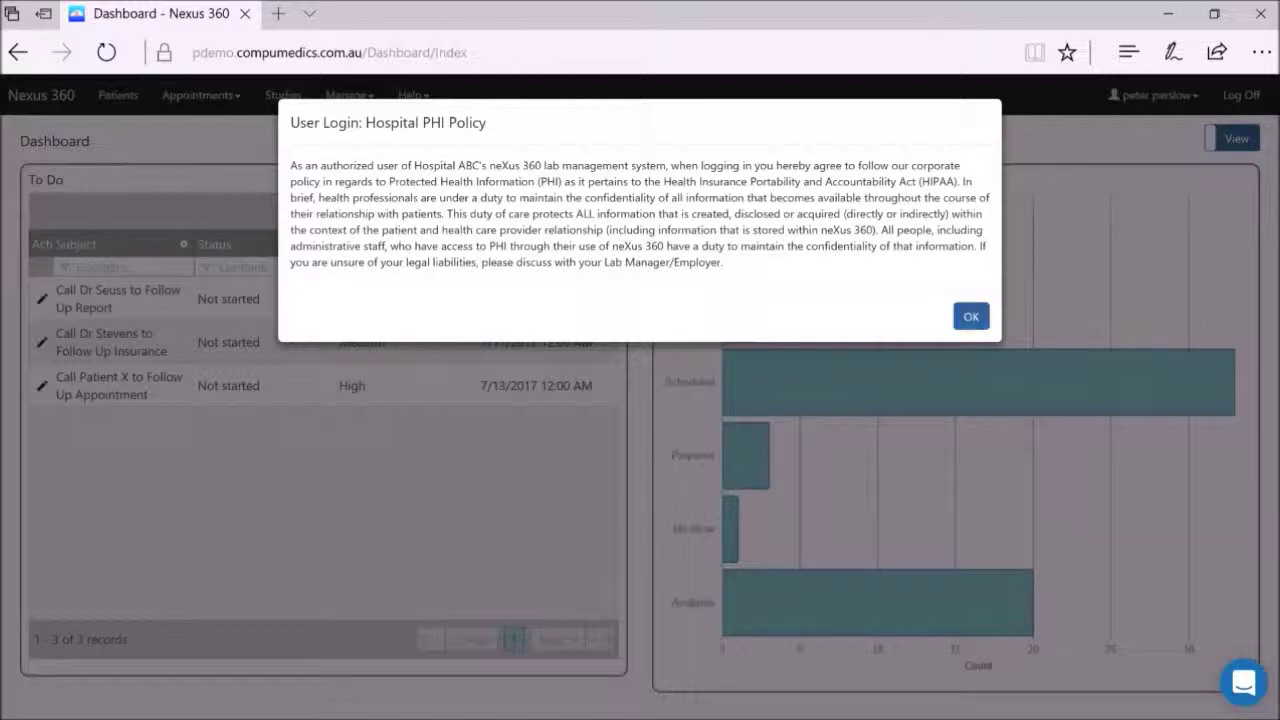
pyautogui.click(971, 317)
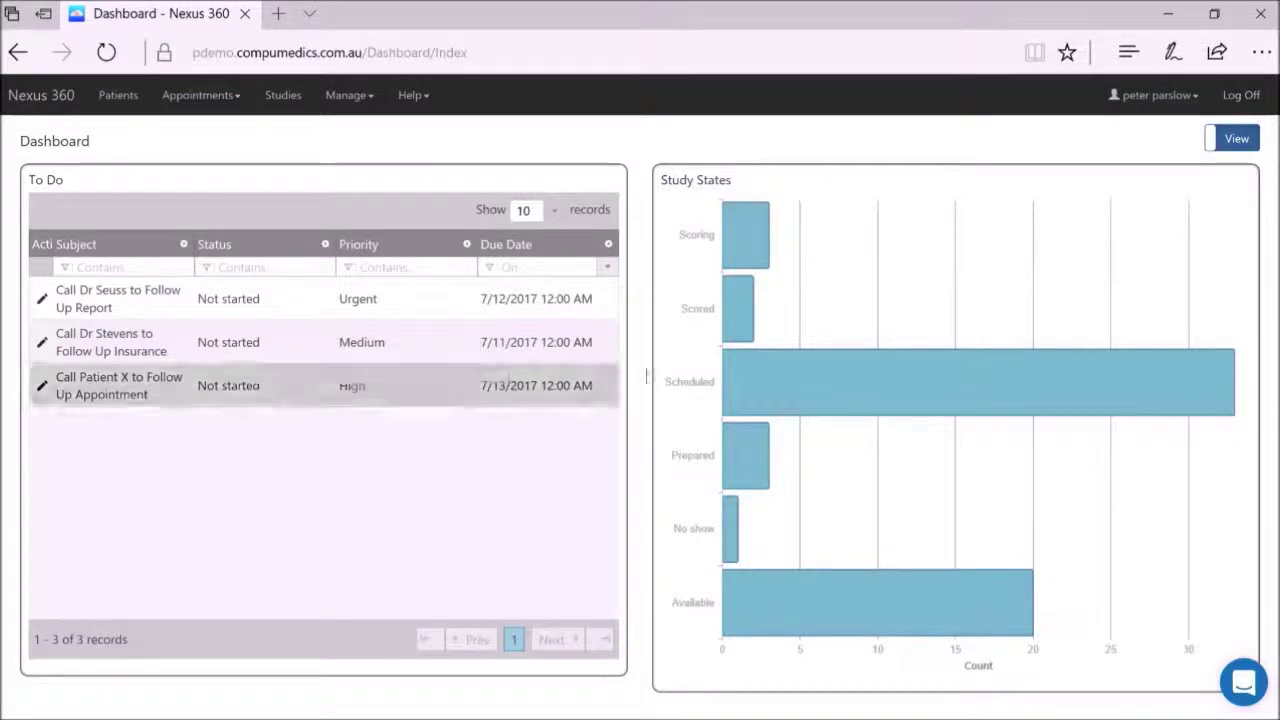
pyautogui.click(1238, 142)
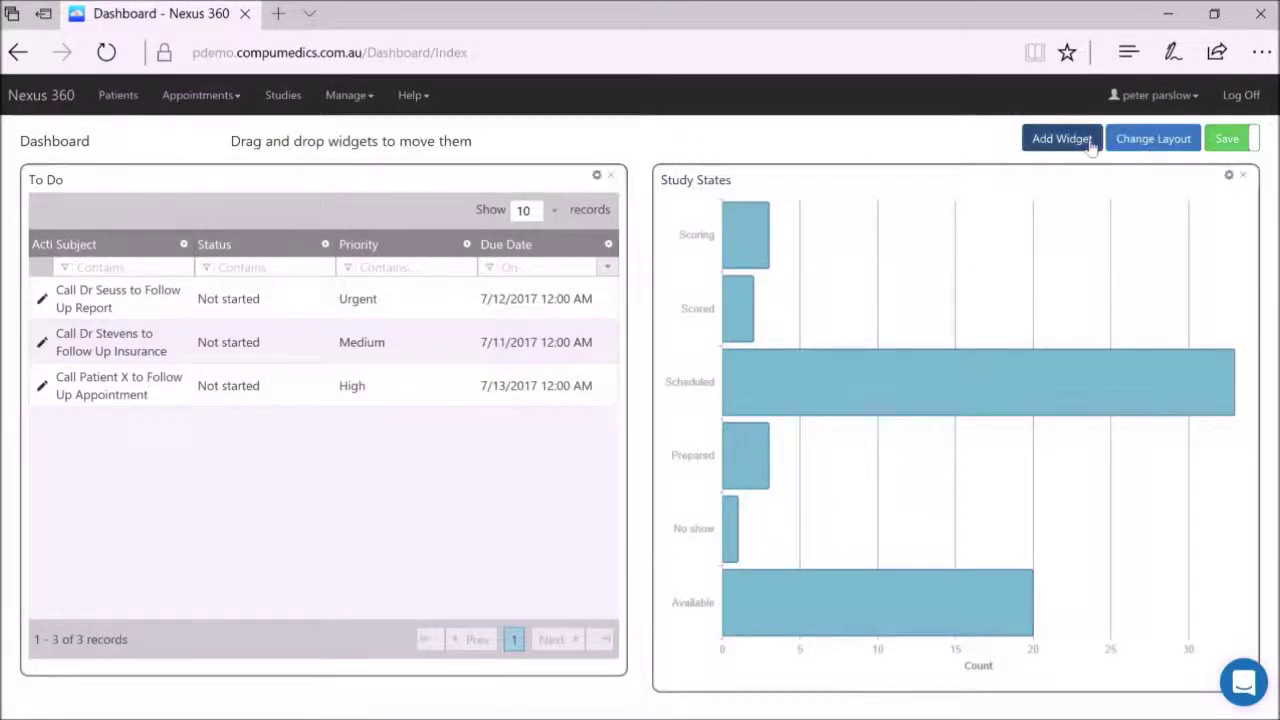
pyautogui.click(1092, 146)
pyautogui.click(683, 170)
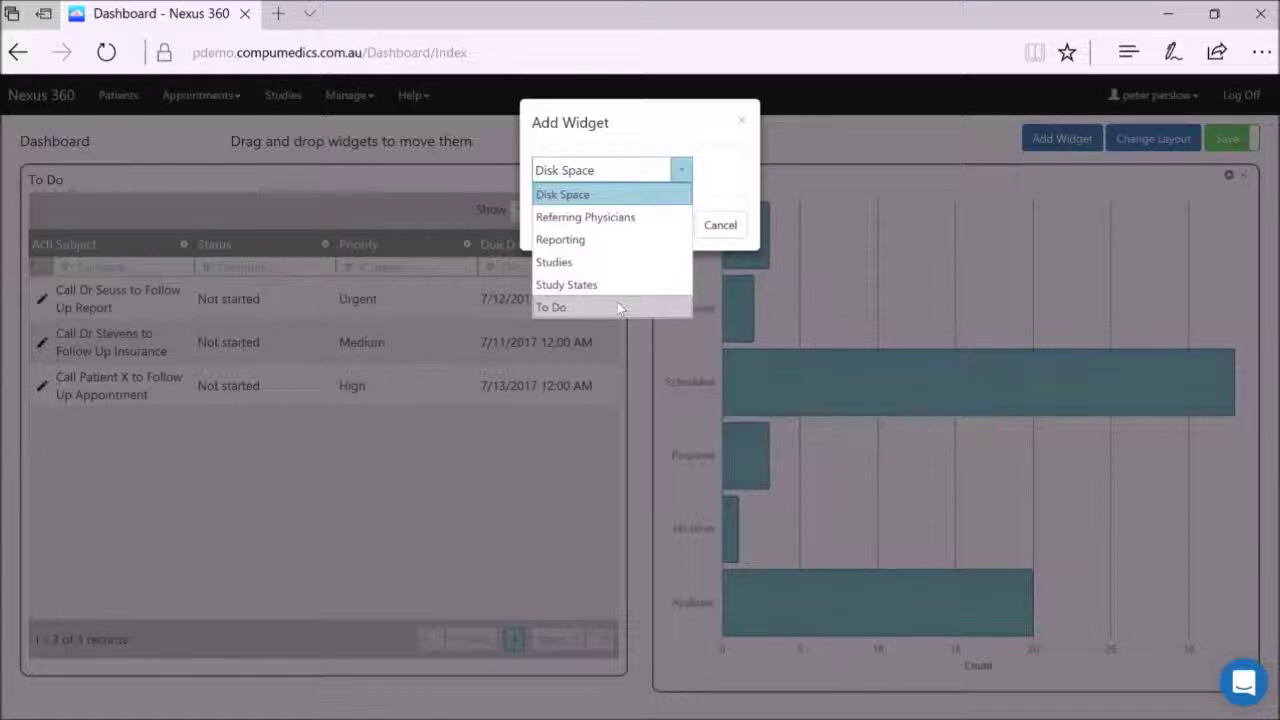
pyautogui.click(720, 226)
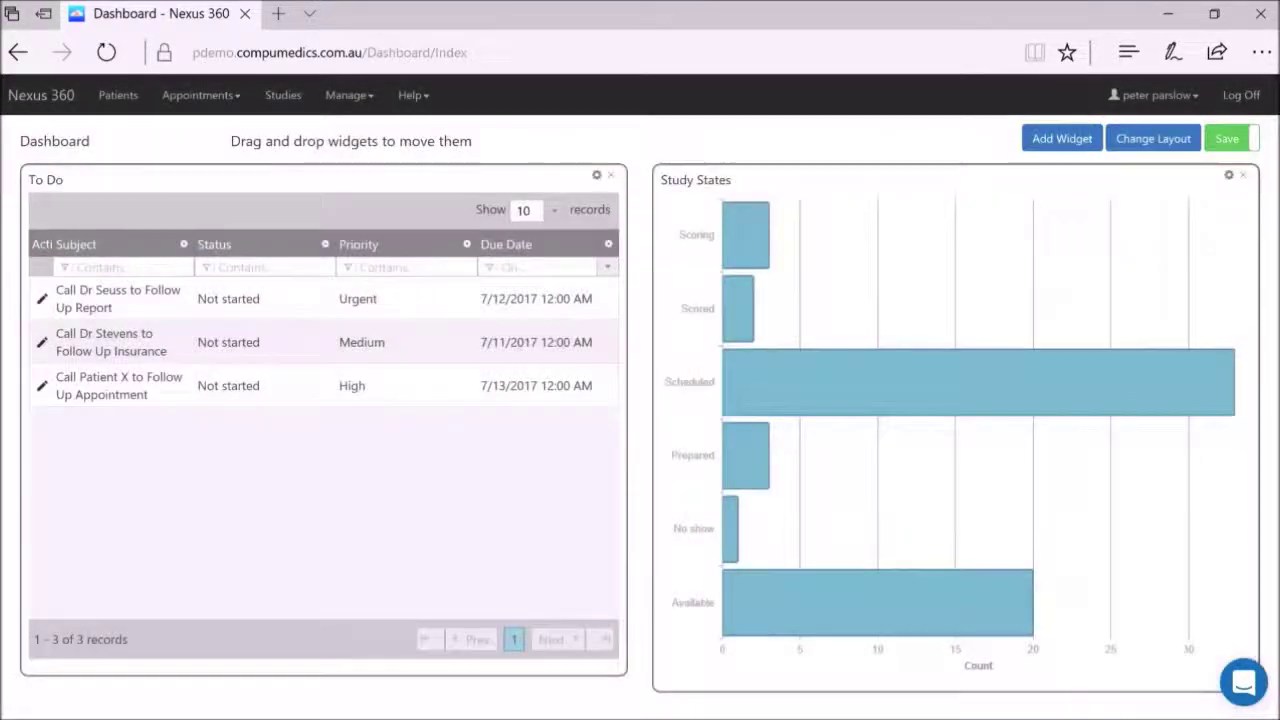
pyautogui.click(1230, 139)
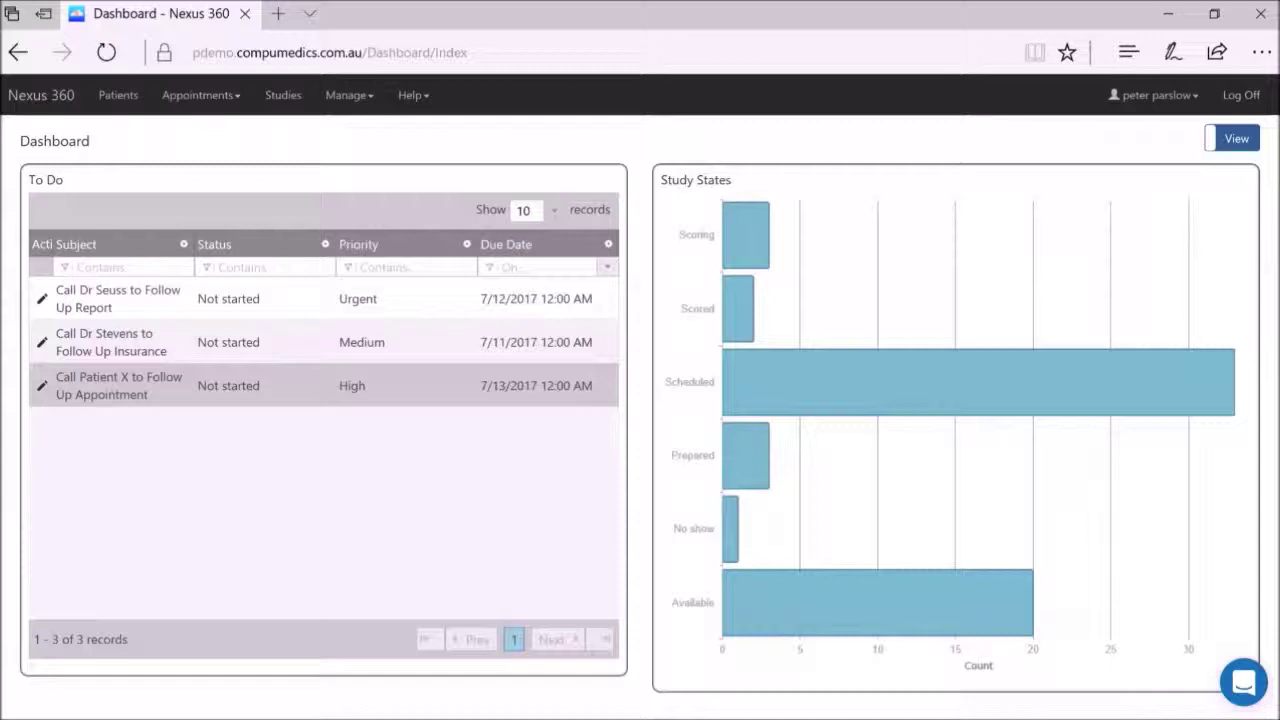
# Go to Manage > To Do Items to view the full list of to-dos.
pyautogui.click(368, 100)
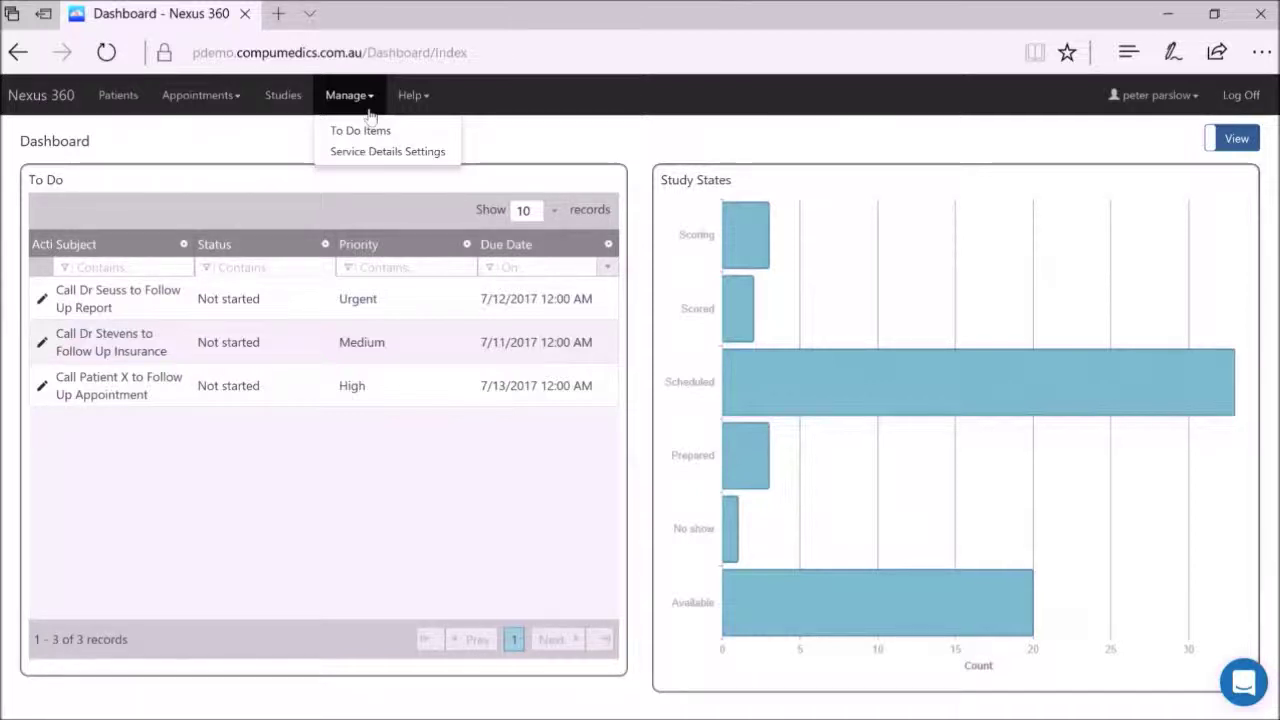
pyautogui.click(366, 130)
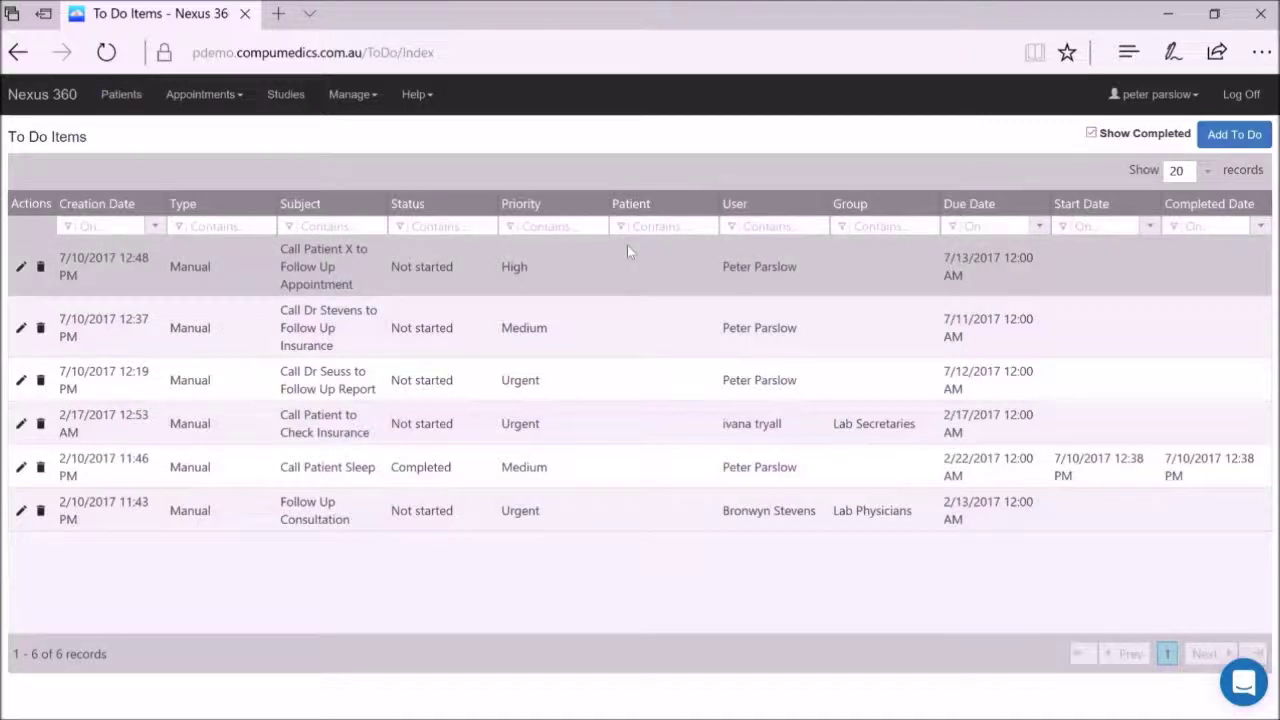
# Filter by the assignee's surname and edit the 'Call Patient X to Follow Up Appointment' to-do.
pyautogui.click(771, 224)
pyautogui.write('Persle')
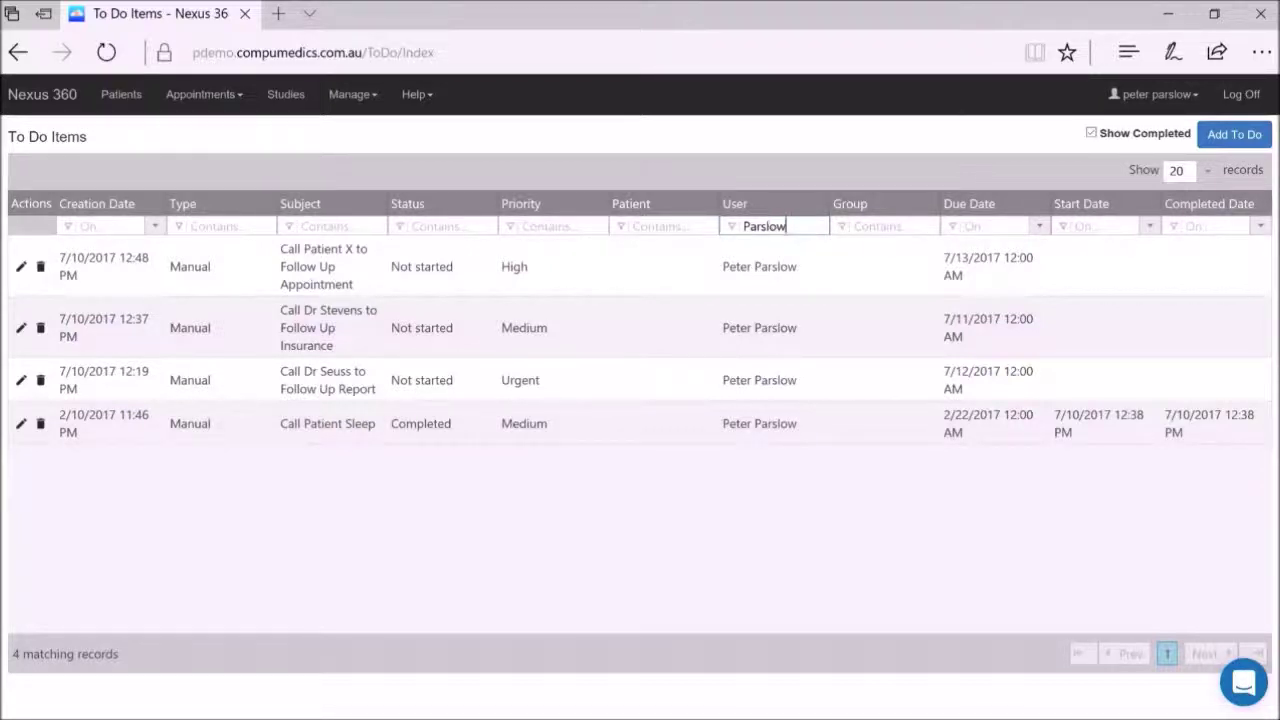
pyautogui.click(440, 226)
pyautogui.click(357, 283)
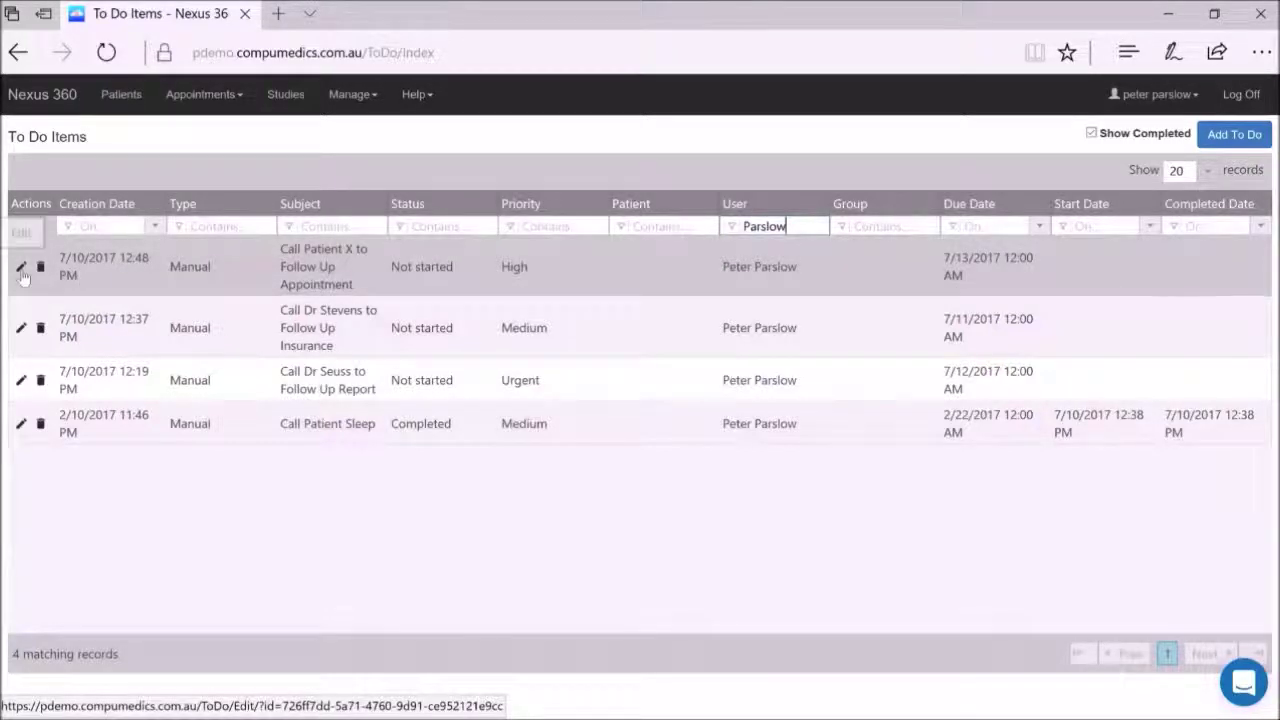
pyautogui.click(22, 272)
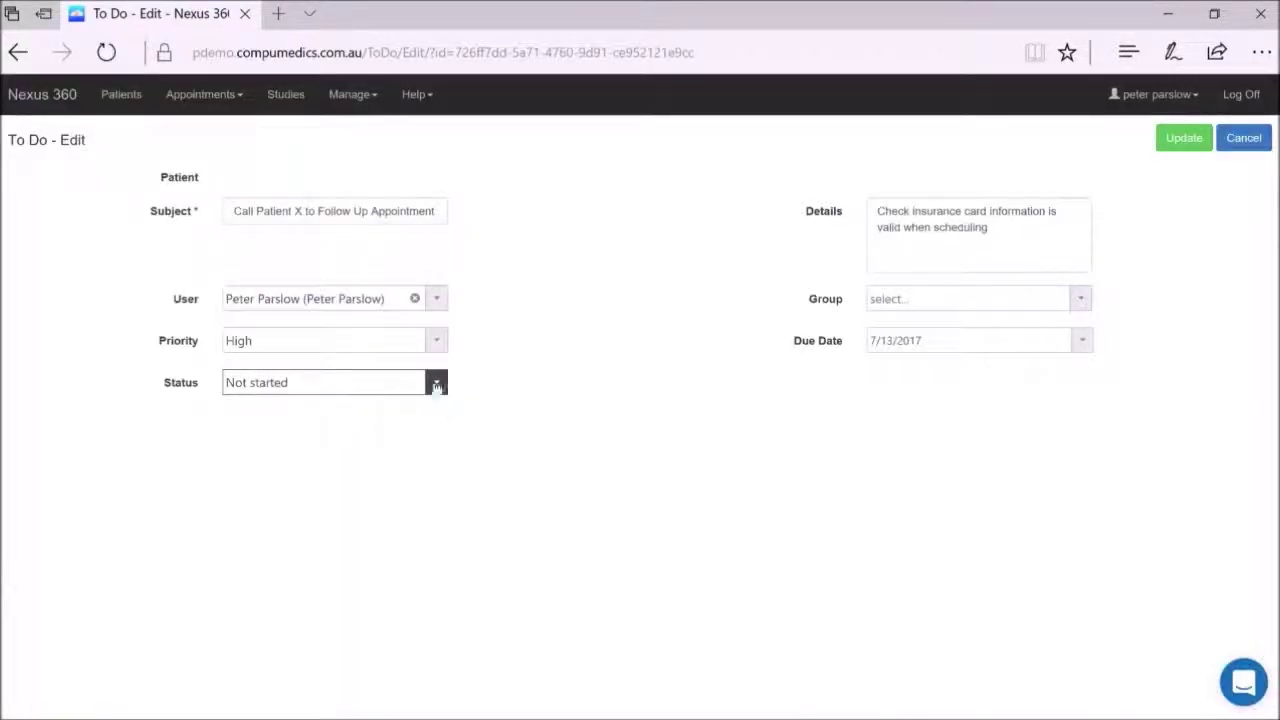
# Change the to-do's status to Completed and update it.
pyautogui.click(436, 386)
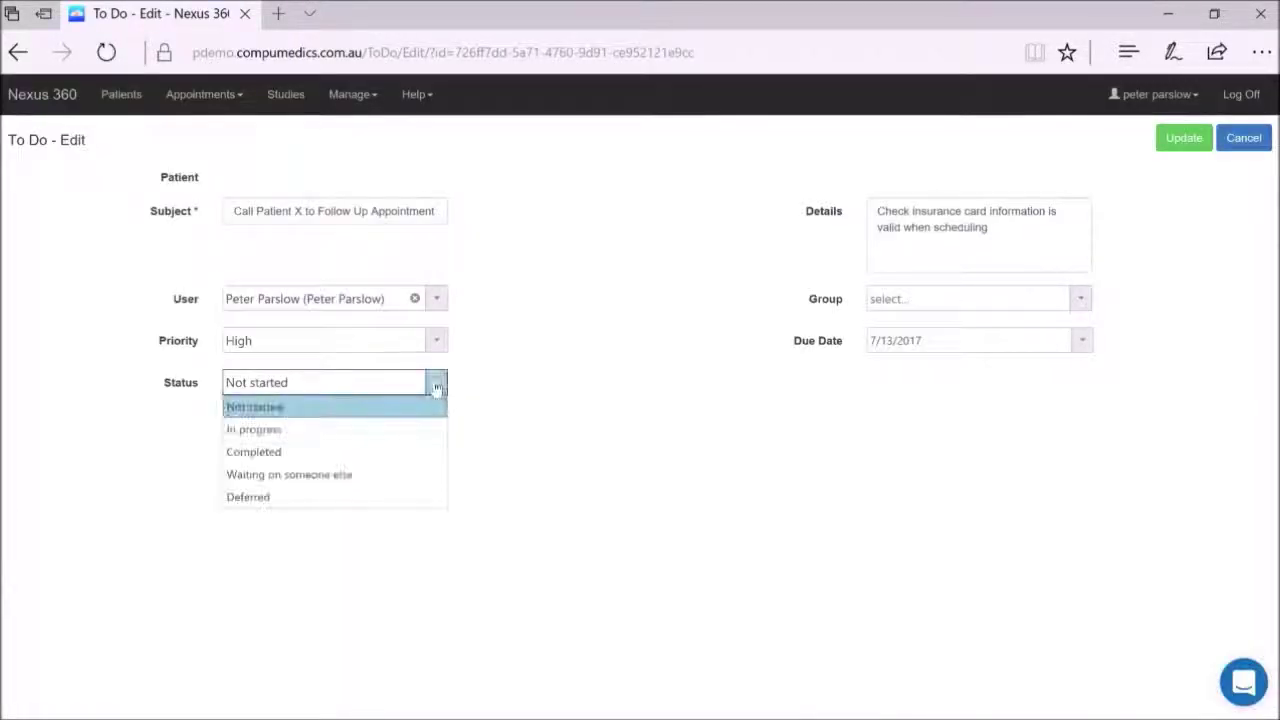
pyautogui.click(344, 451)
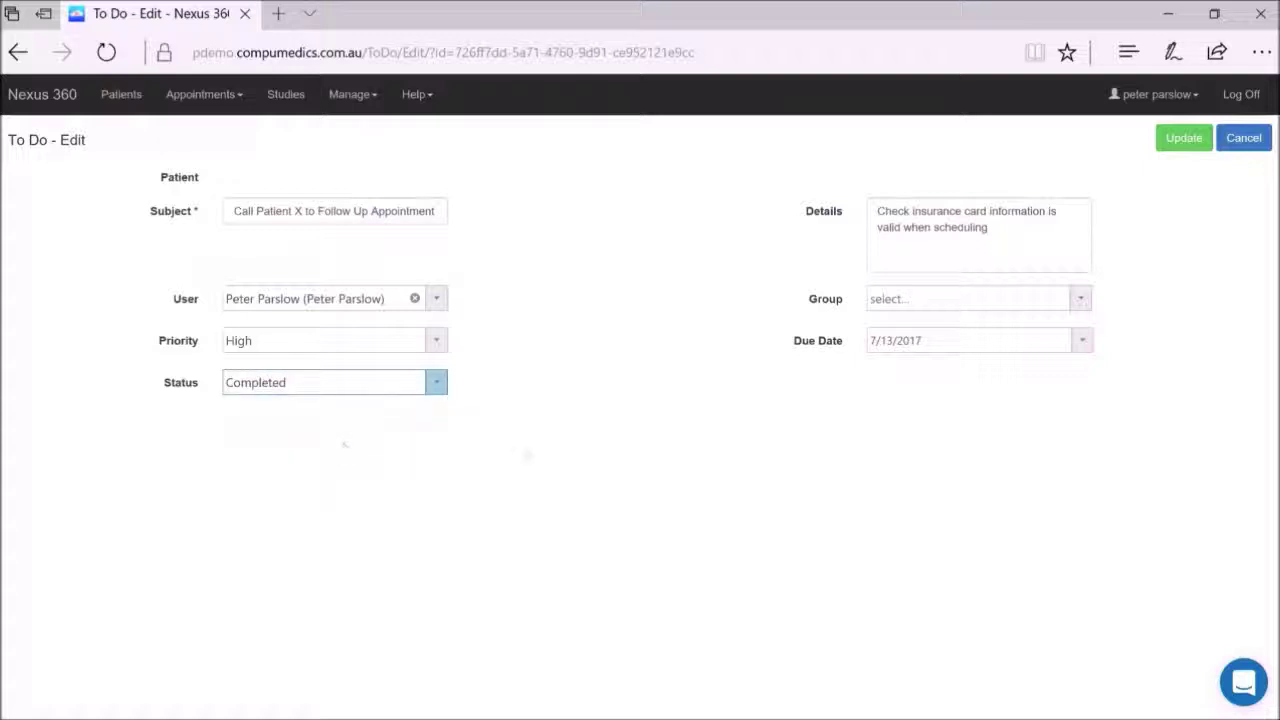
pyautogui.click(1168, 147)
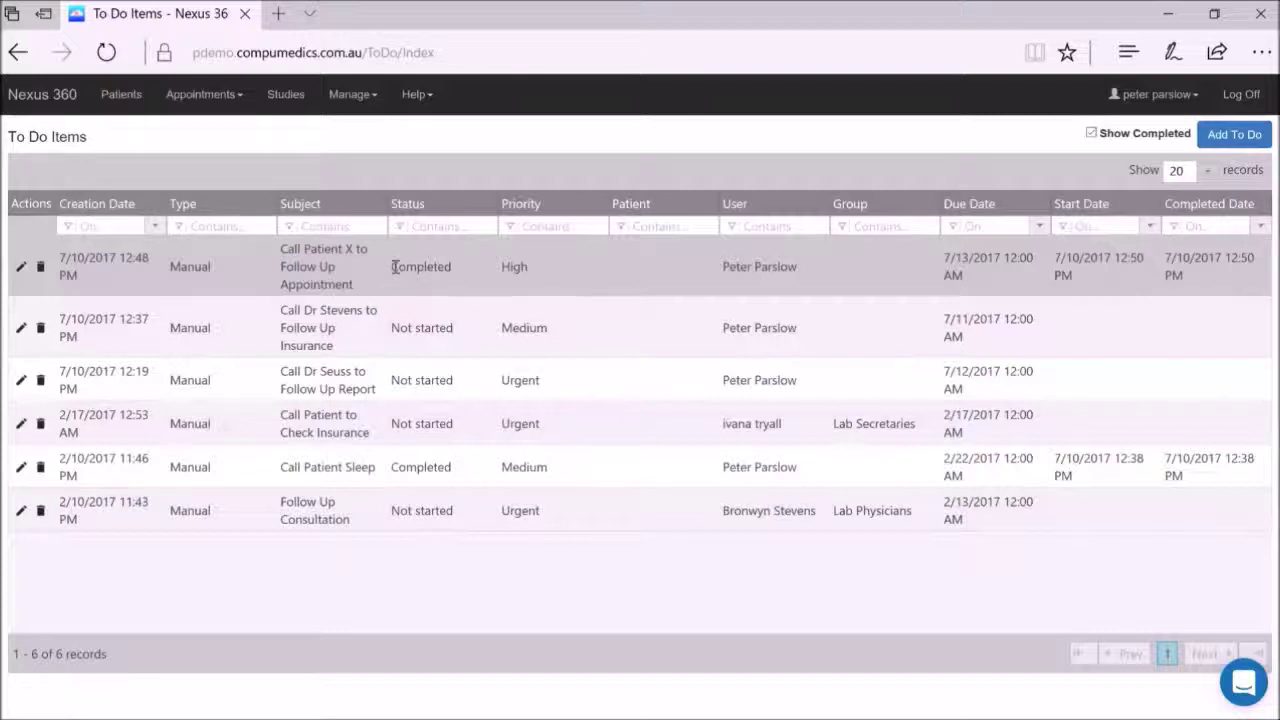
# Highlight the item's Completed status, then log off to the Account Log In page.
pyautogui.moveTo(391, 266); pyautogui.dragTo(455, 267)
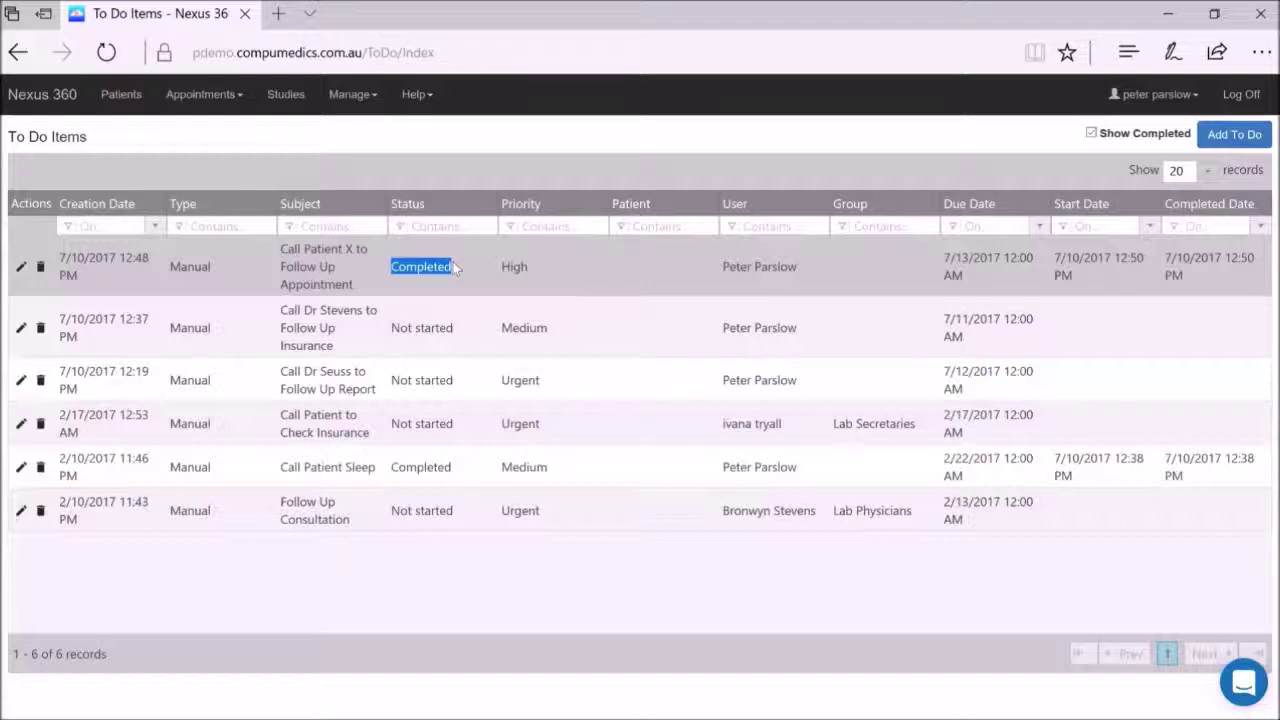
pyautogui.click(1240, 95)
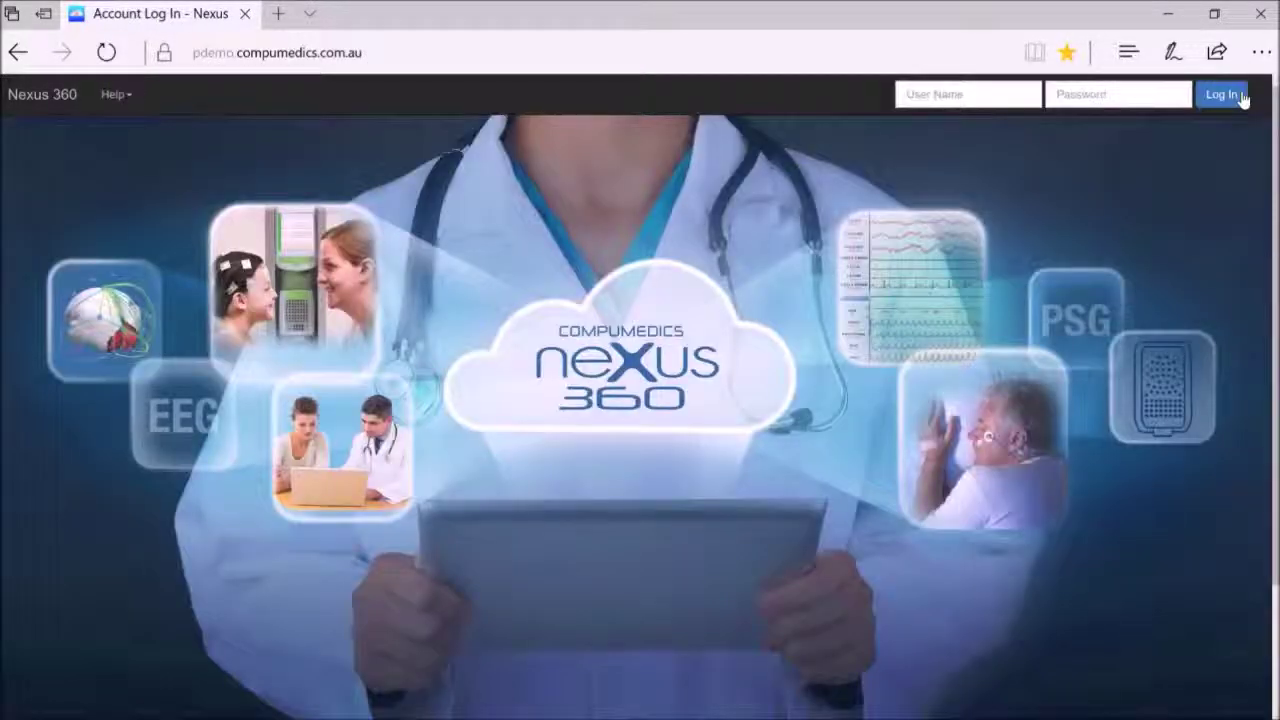